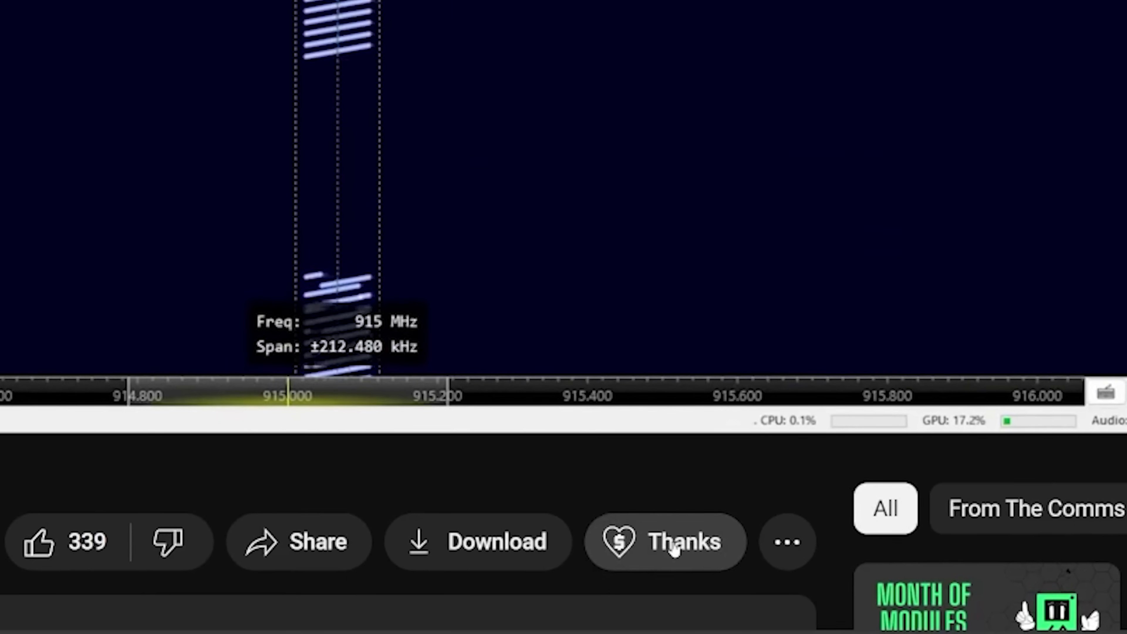
Step: Switch from the video to SCADACore's RF Line-of-Sight tool page showing the Radio 1 and Radio 2 fields
{"action": "left_click", "coordinate": [680, 552]}
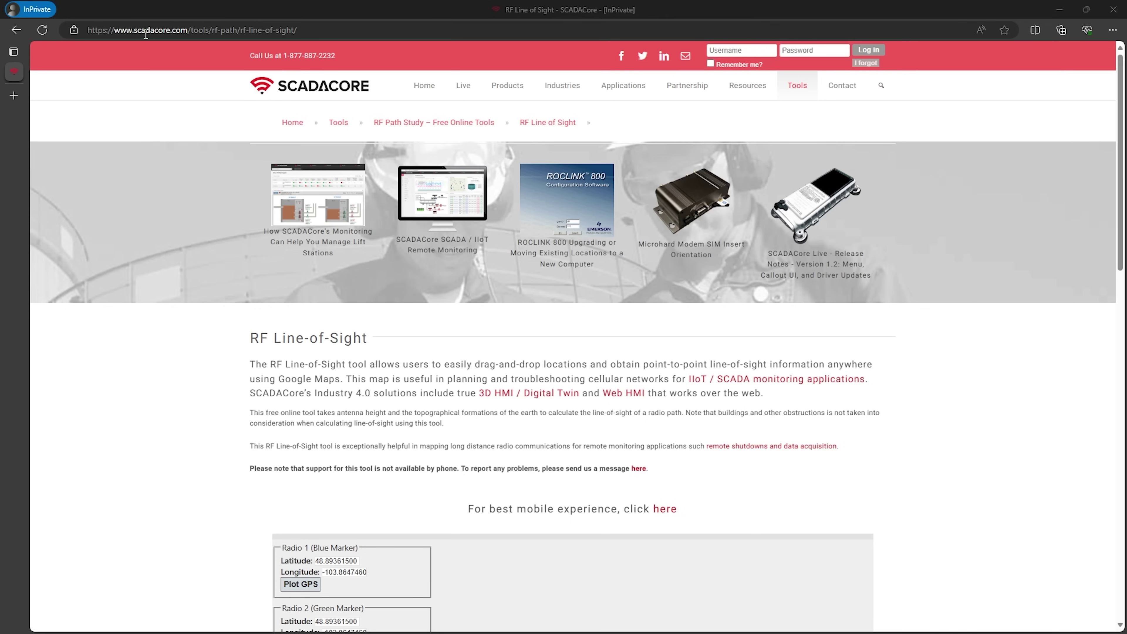
Step: Scroll down to the SCADACore map and pan it to the eastern United States
{"action": "left_click_drag", "start_coordinate": [116, 31], "coordinate": [294, 31]}
{"action": "left_click", "coordinate": [290, 369]}
{"action": "scroll", "coordinate": [291, 369], "scroll_direction": "down", "scroll_amount": 10}
{"action": "left_click_drag", "start_coordinate": [606, 359], "coordinate": [402, 237]}
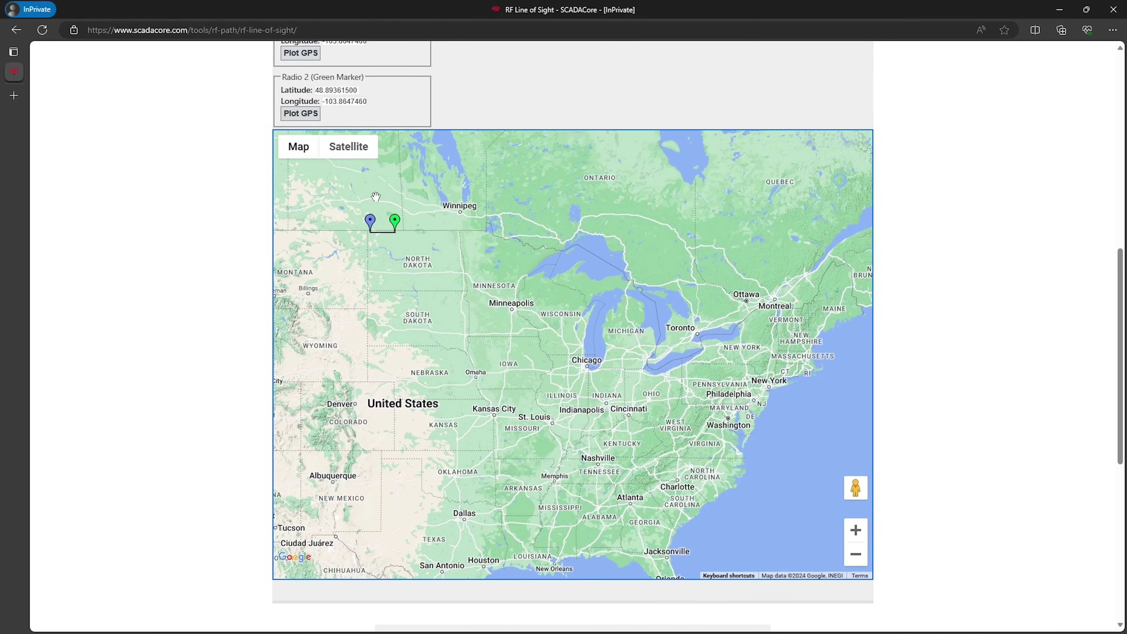
{"action": "left_click_drag", "start_coordinate": [412, 279], "coordinate": [426, 307]}
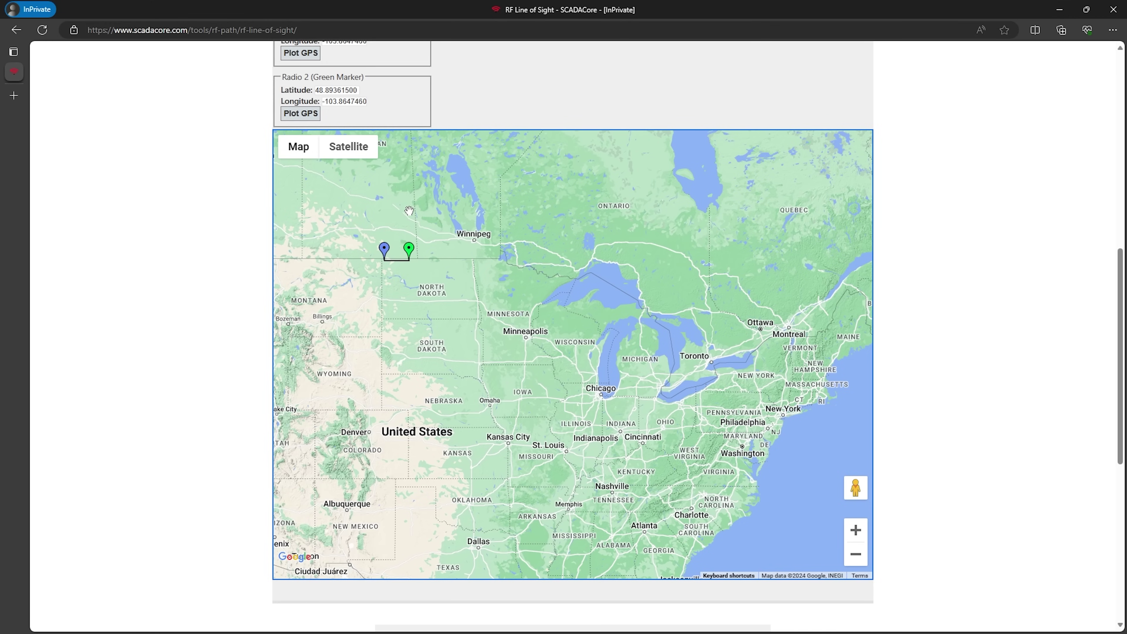
Step: Move the green Radio 2 marker east toward Linden, Virginia
{"action": "left_click", "coordinate": [412, 252]}
{"action": "mouse_move", "coordinate": [413, 251]}
{"action": "left_mouse_down"}
{"action": "mouse_move", "coordinate": [426, 268]}
{"action": "mouse_move", "coordinate": [723, 414]}
{"action": "mouse_move", "coordinate": [727, 435]}
{"action": "left_mouse_up"}
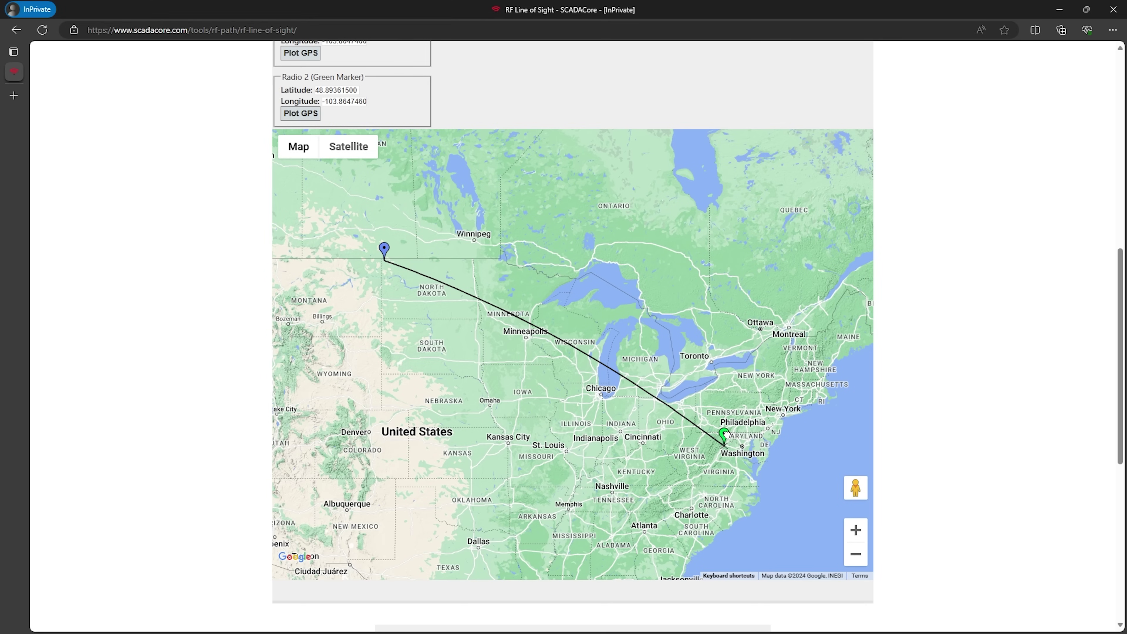
{"action": "scroll", "coordinate": [725, 436], "scroll_direction": "up", "scroll_amount": 2}
{"action": "scroll", "coordinate": [727, 445], "scroll_direction": "up", "scroll_amount": 1}
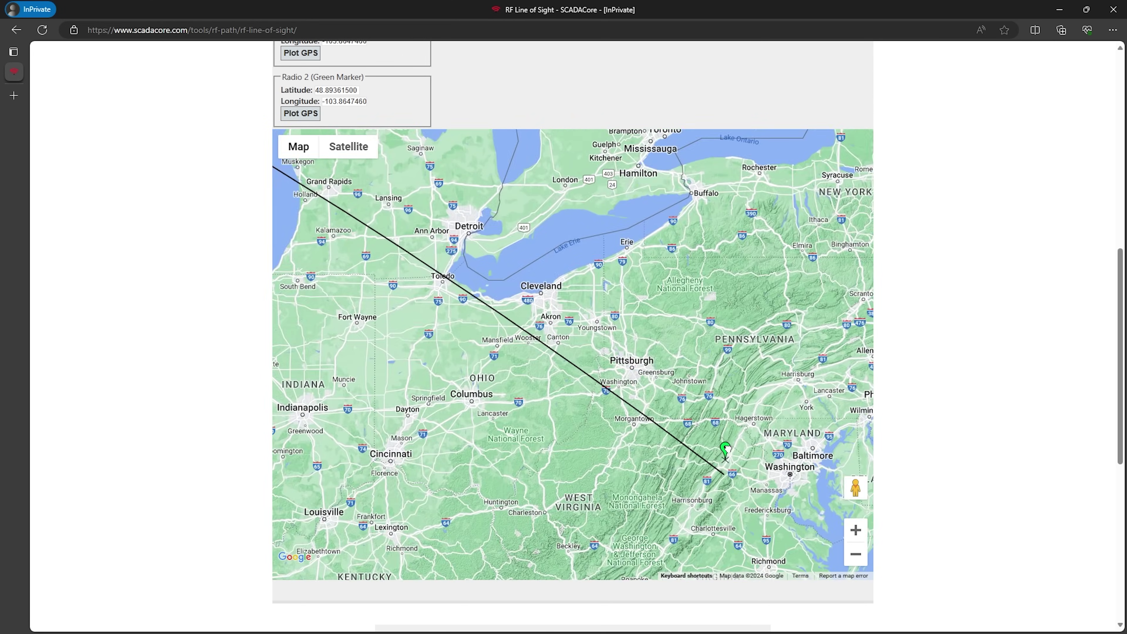
{"action": "scroll", "coordinate": [727, 449], "scroll_direction": "up", "scroll_amount": 3}
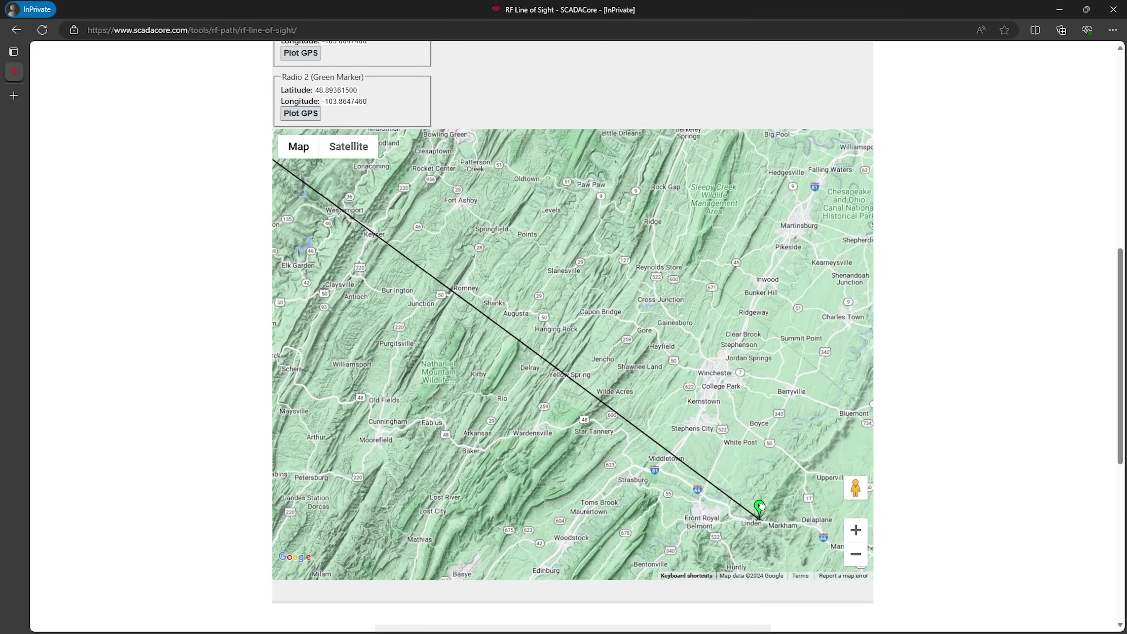
{"action": "mouse_move", "coordinate": [762, 507]}
{"action": "left_mouse_down"}
{"action": "mouse_move", "coordinate": [897, 554]}
{"action": "mouse_move", "coordinate": [879, 561]}
{"action": "mouse_move", "coordinate": [686, 379]}
{"action": "left_mouse_up"}
Step: Place the green marker on Mountain Top Rd at 38.885894, -78.112874
{"action": "scroll", "coordinate": [689, 445], "scroll_direction": "up", "scroll_amount": 1}
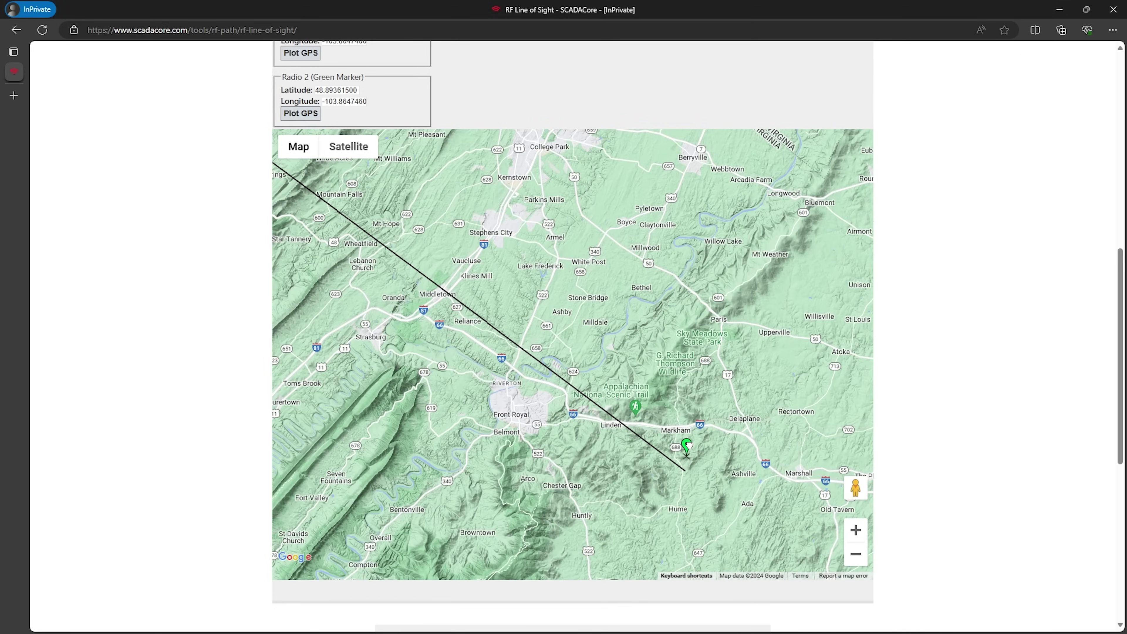
{"action": "scroll", "coordinate": [689, 446], "scroll_direction": "up", "scroll_amount": 3}
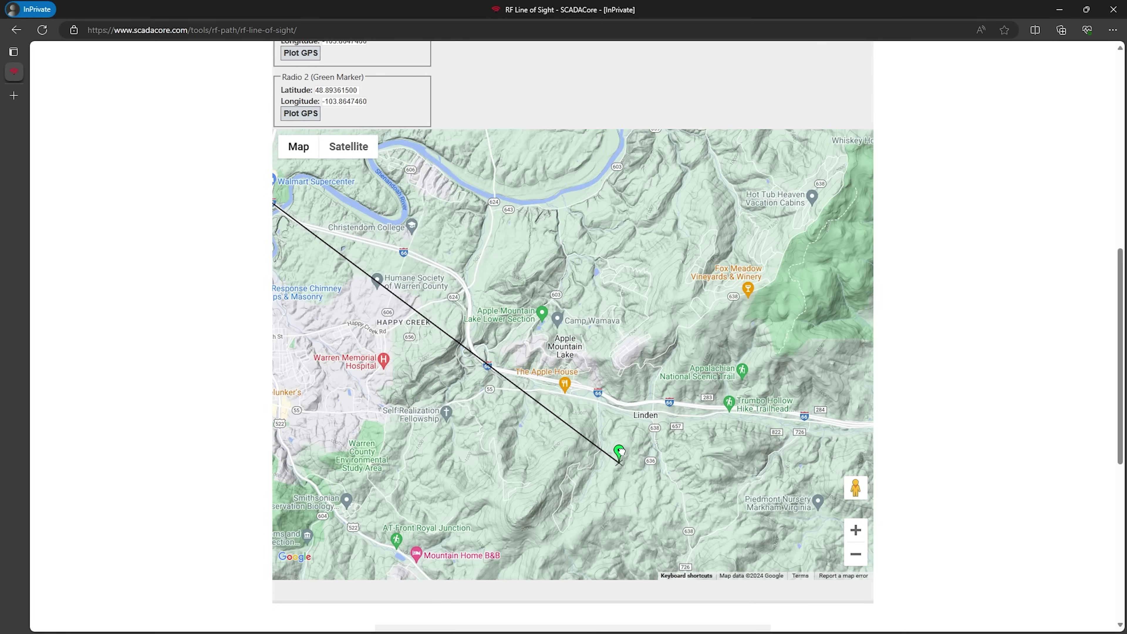
{"action": "scroll", "coordinate": [622, 451], "scroll_direction": "up", "scroll_amount": 4}
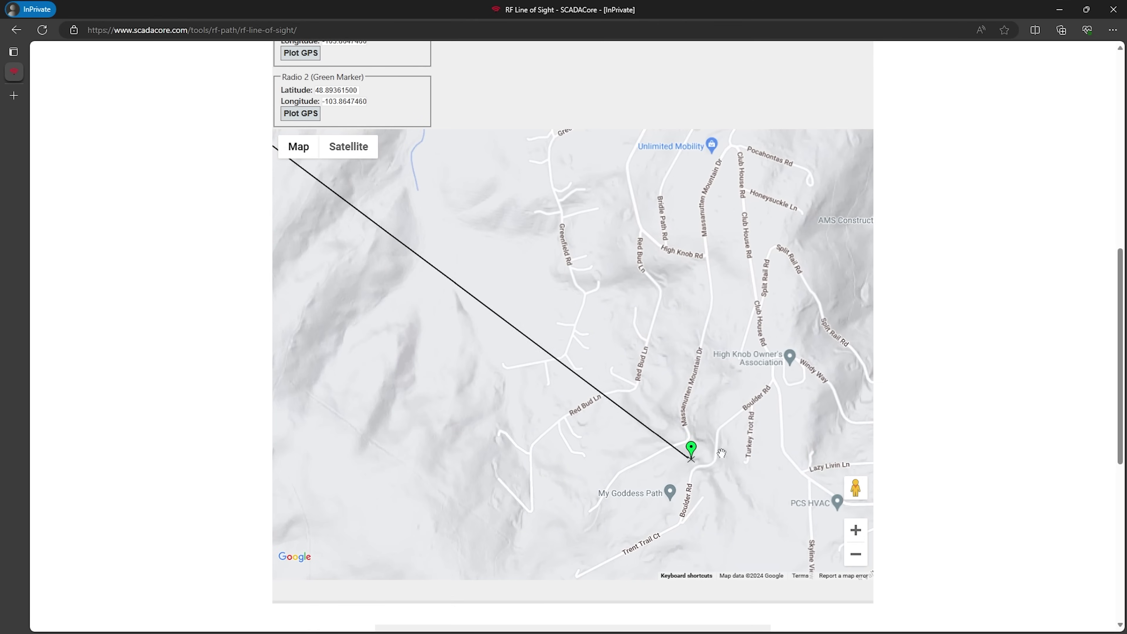
{"action": "mouse_move", "coordinate": [762, 460]}
{"action": "left_mouse_down"}
{"action": "mouse_move", "coordinate": [887, 481]}
{"action": "mouse_move", "coordinate": [774, 540]}
{"action": "mouse_move", "coordinate": [774, 608]}
{"action": "mouse_move", "coordinate": [735, 406]}
{"action": "mouse_move", "coordinate": [693, 363]}
{"action": "mouse_move", "coordinate": [794, 302]}
{"action": "mouse_move", "coordinate": [813, 339]}
{"action": "mouse_move", "coordinate": [795, 376]}
{"action": "mouse_move", "coordinate": [766, 426]}
{"action": "mouse_move", "coordinate": [707, 477]}
{"action": "left_mouse_up"}
{"action": "scroll", "coordinate": [734, 404], "scroll_direction": "down", "scroll_amount": 1}
{"action": "scroll", "coordinate": [735, 331], "scroll_direction": "down", "scroll_amount": 2}
{"action": "scroll", "coordinate": [794, 375], "scroll_direction": "up", "scroll_amount": 2}
{"action": "scroll", "coordinate": [766, 427], "scroll_direction": "up", "scroll_amount": 1}
{"action": "scroll", "coordinate": [767, 427], "scroll_direction": "up", "scroll_amount": 1}
{"action": "scroll", "coordinate": [760, 422], "scroll_direction": "up", "scroll_amount": 1}
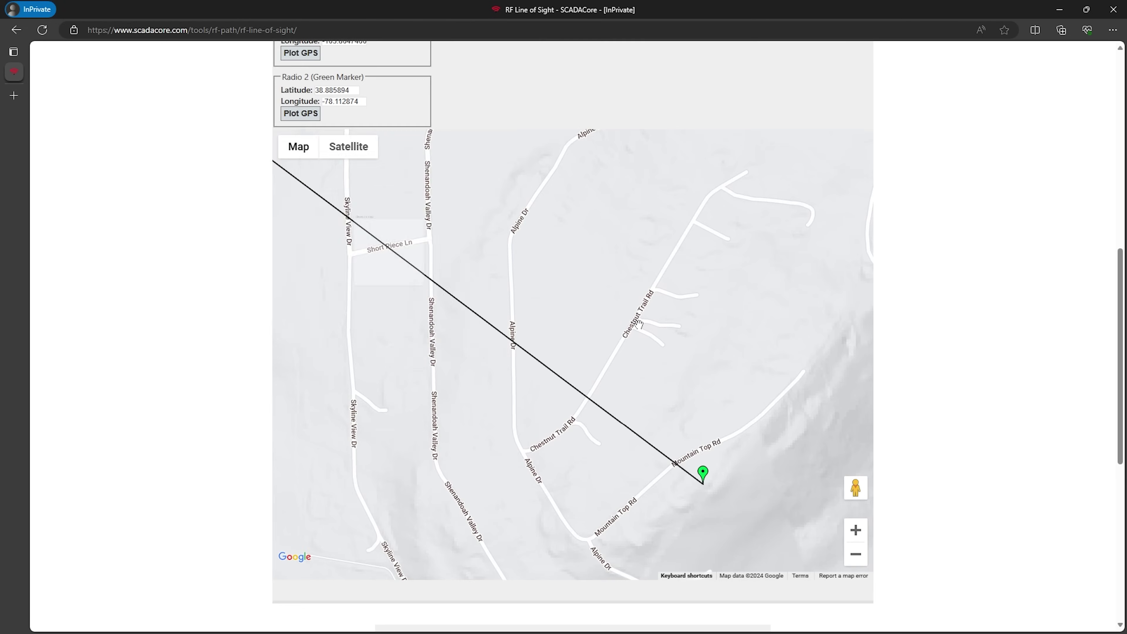
{"action": "scroll", "coordinate": [591, 307], "scroll_direction": "down", "scroll_amount": 5}
{"action": "scroll", "coordinate": [592, 307], "scroll_direction": "up", "scroll_amount": 8}
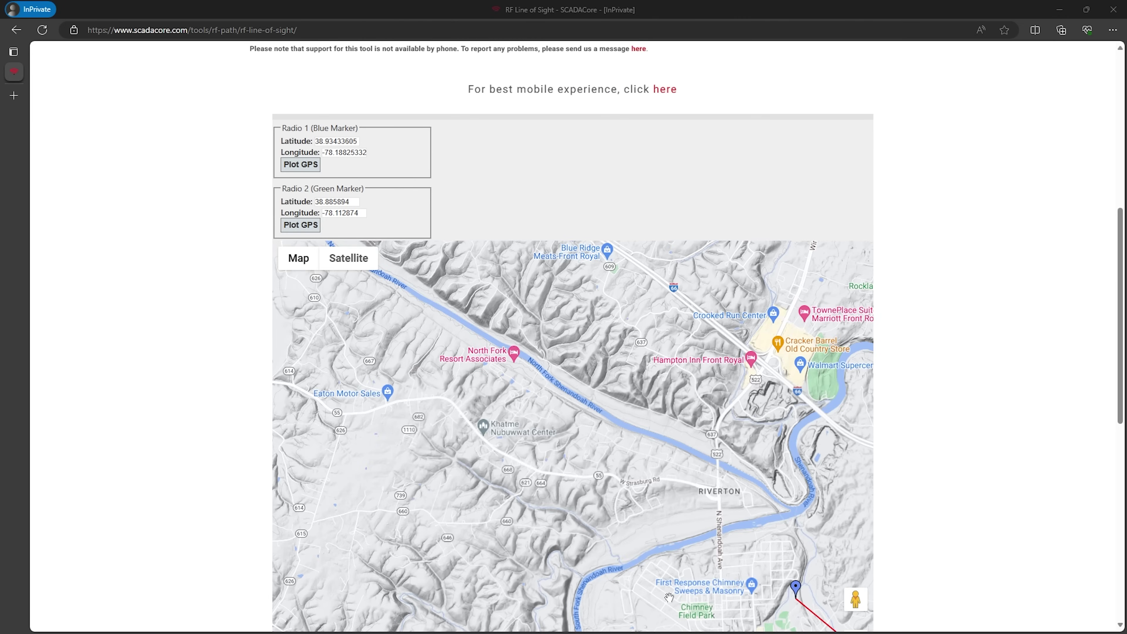
Step: Drop the blue Radio 1 marker at Riverton (38.94815502, -78.20507613) for a 10.57 km profile
{"action": "left_click_drag", "start_coordinate": [795, 586], "coordinate": [680, 465]}
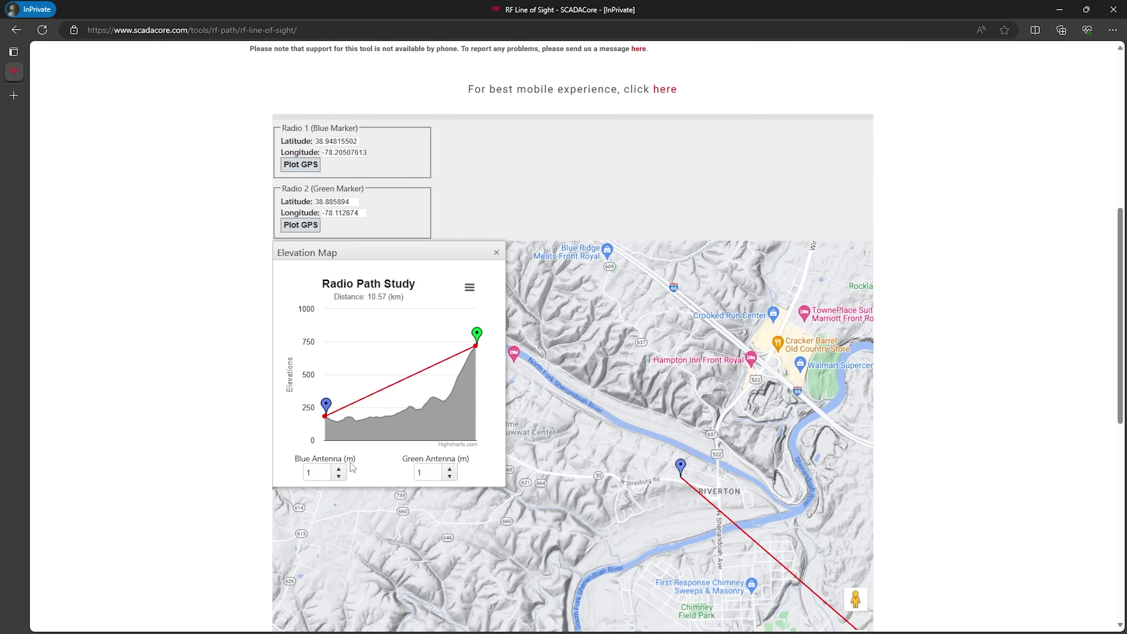
Step: Set the Blue and Green antenna heights to 10 m, then move the blue marker toward Front Royal
{"action": "scroll", "coordinate": [625, 464], "scroll_direction": "down", "scroll_amount": 2}
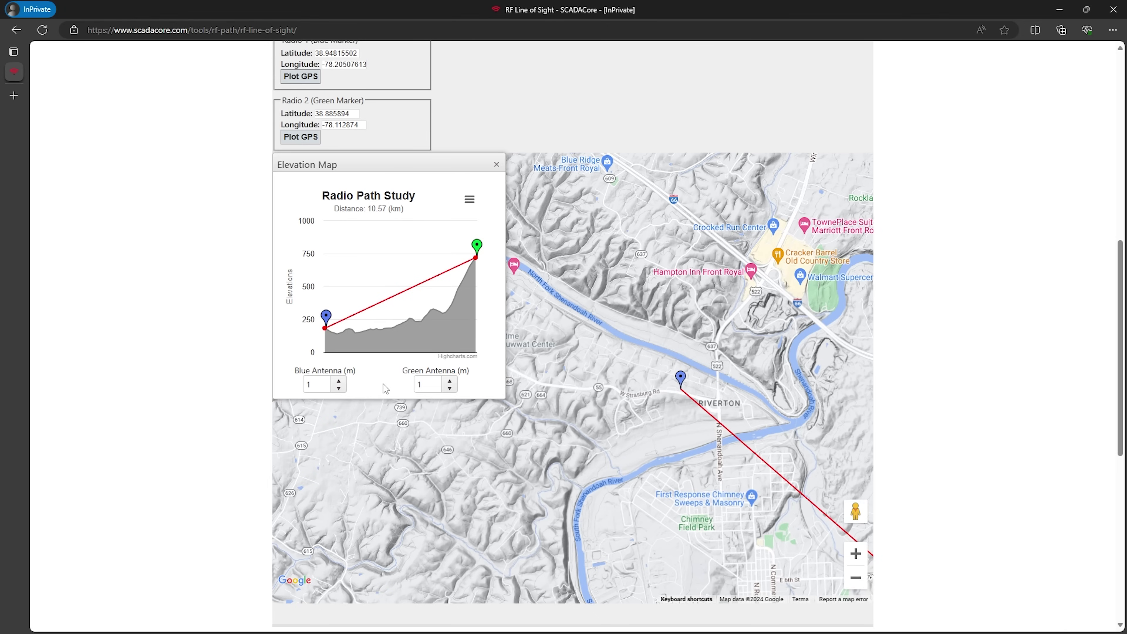
{"action": "left_click", "coordinate": [339, 381]}
{"action": "left_click", "coordinate": [423, 385]}
{"action": "type", "text": "0"}
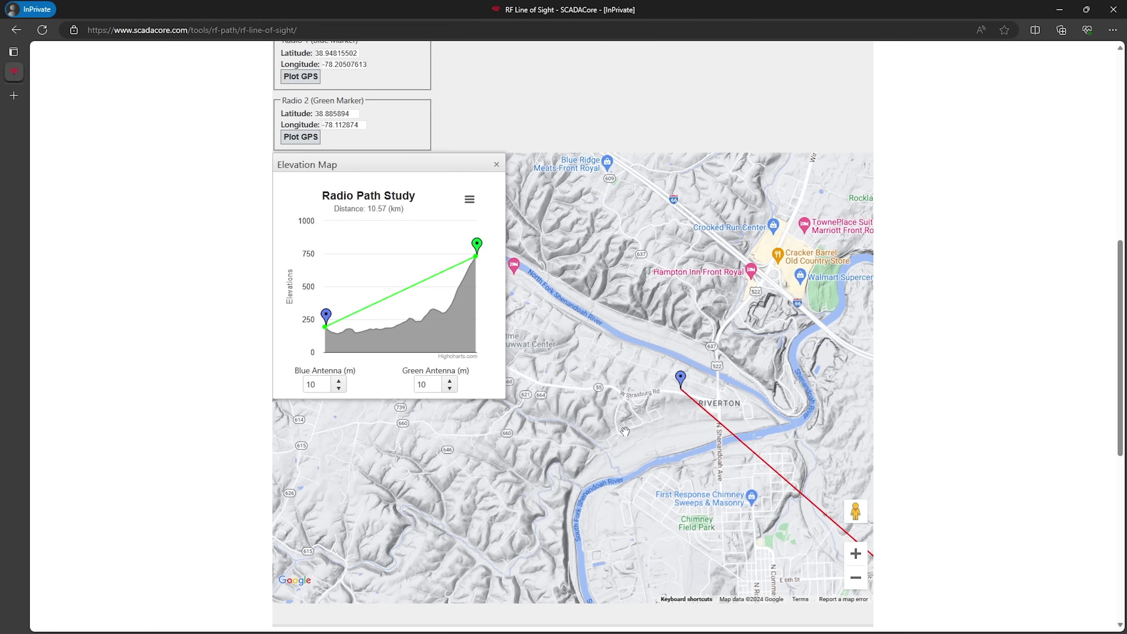
{"action": "mouse_move", "coordinate": [706, 505]}
{"action": "left_mouse_down"}
{"action": "mouse_move", "coordinate": [640, 440]}
{"action": "mouse_move", "coordinate": [577, 422]}
{"action": "left_mouse_up"}
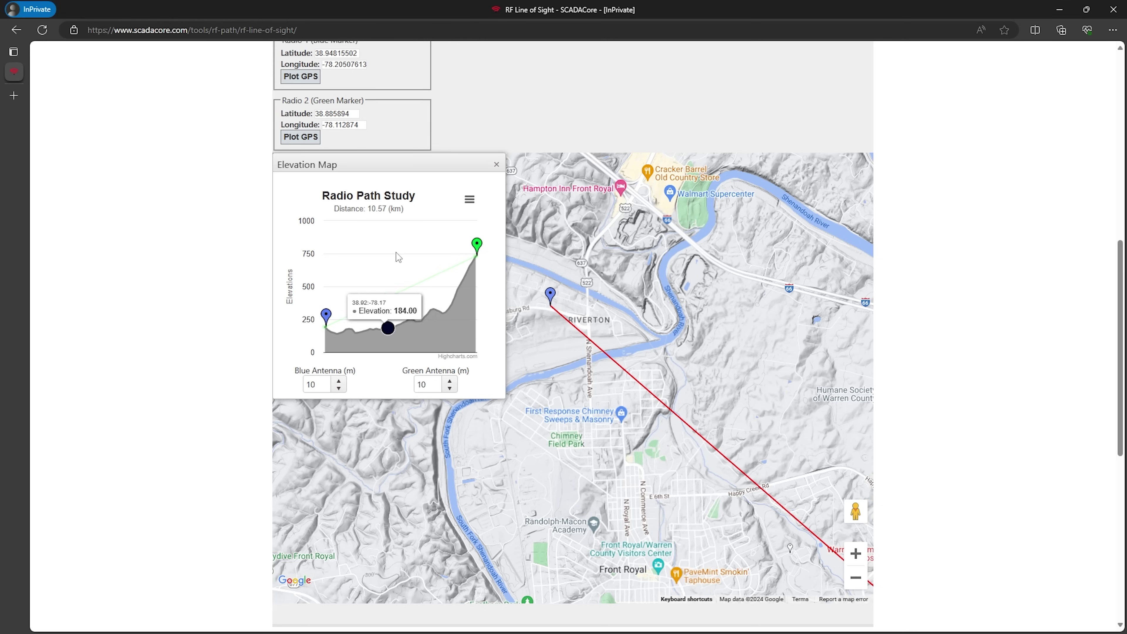
{"action": "mouse_move", "coordinate": [551, 294]}
{"action": "left_mouse_down"}
{"action": "mouse_move", "coordinate": [657, 394]}
{"action": "mouse_move", "coordinate": [511, 422]}
{"action": "left_mouse_up"}
Step: Drop Radio 1 on the ridge at 38.90225136, -78.36310501 and read the 21.76 km profile's peaks
{"action": "scroll", "coordinate": [657, 394], "scroll_direction": "down", "scroll_amount": 2}
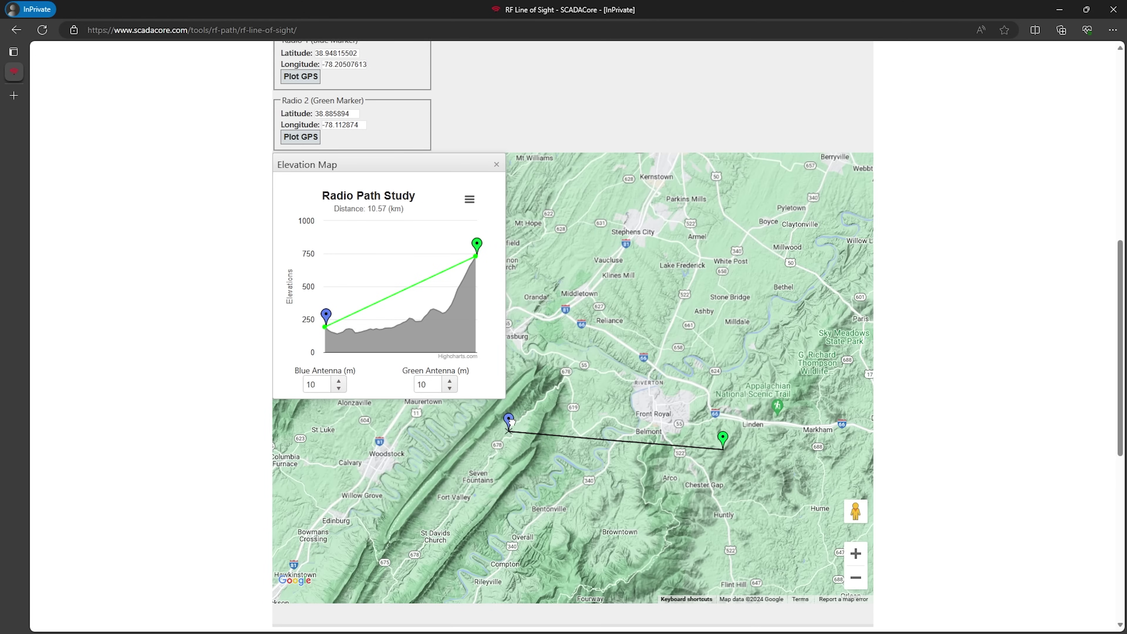
{"action": "left_click_drag", "start_coordinate": [512, 422], "coordinate": [511, 420]}
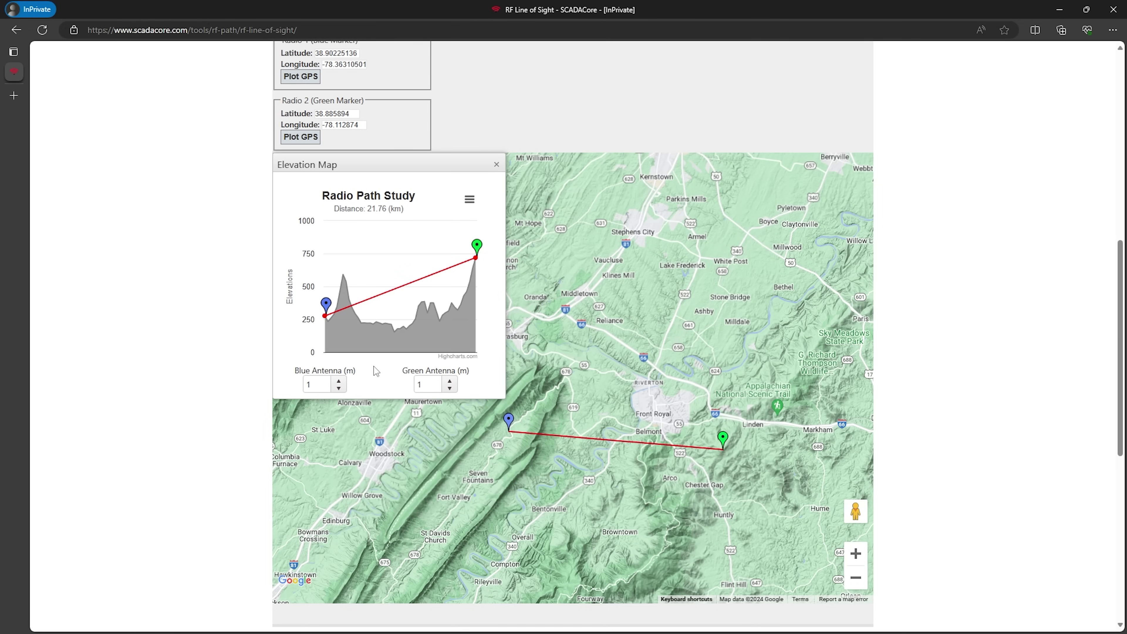
{"action": "mouse_move", "coordinate": [347, 284]}
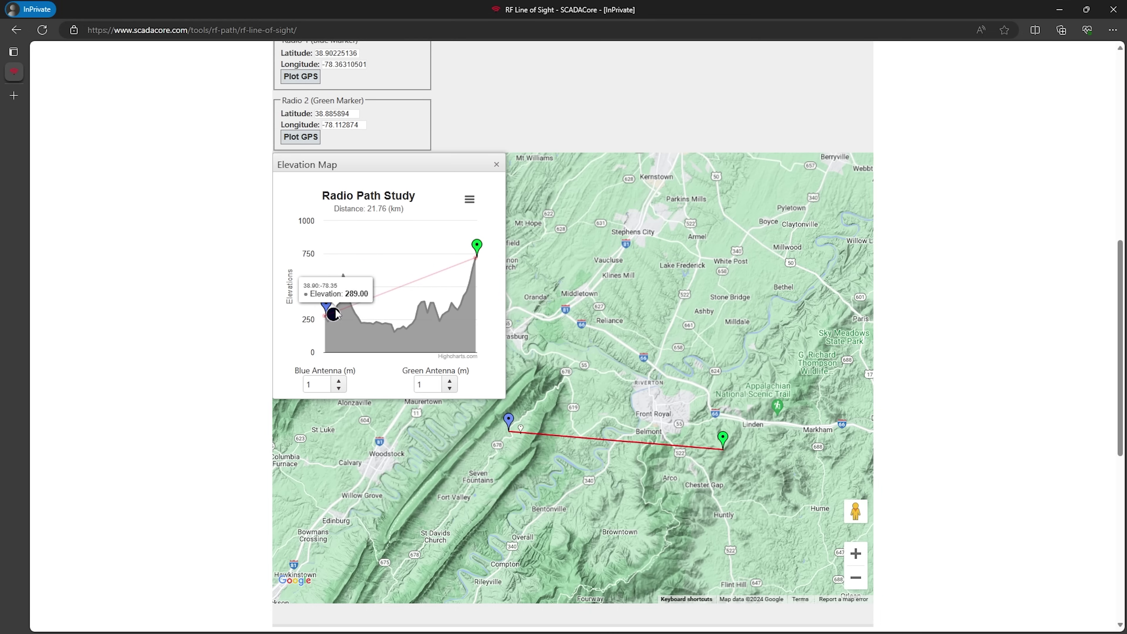
{"action": "mouse_move", "coordinate": [479, 277]}
{"action": "mouse_move", "coordinate": [318, 306]}
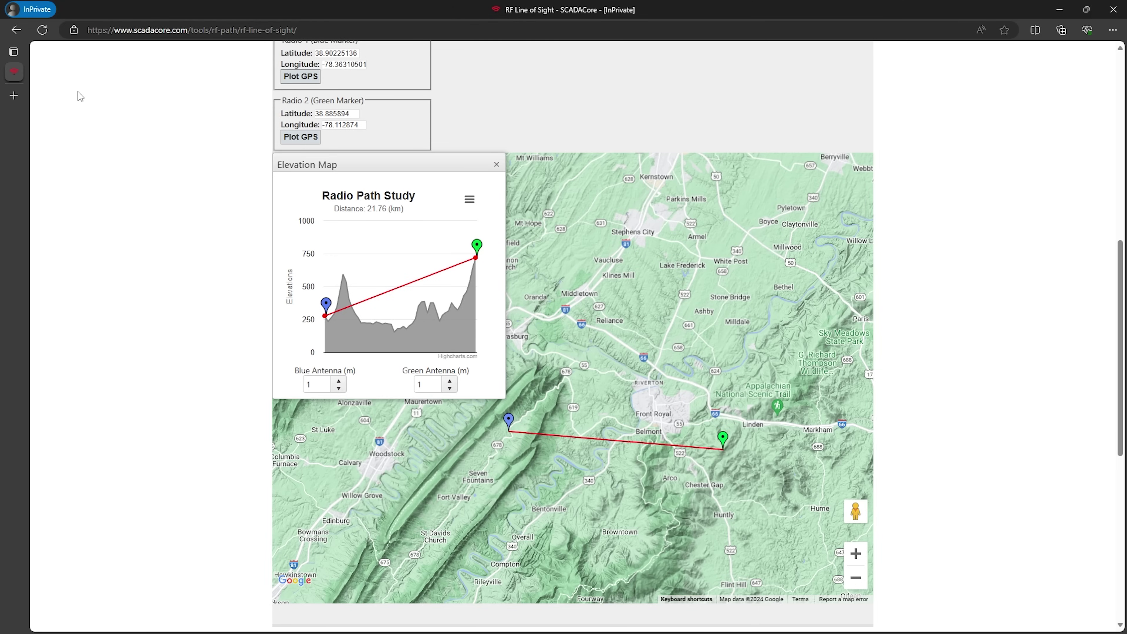
Step: Open HeyWhatsThat in a new InPrivate tab and scroll to its Mount Battie map
{"action": "left_click", "coordinate": [14, 95]}
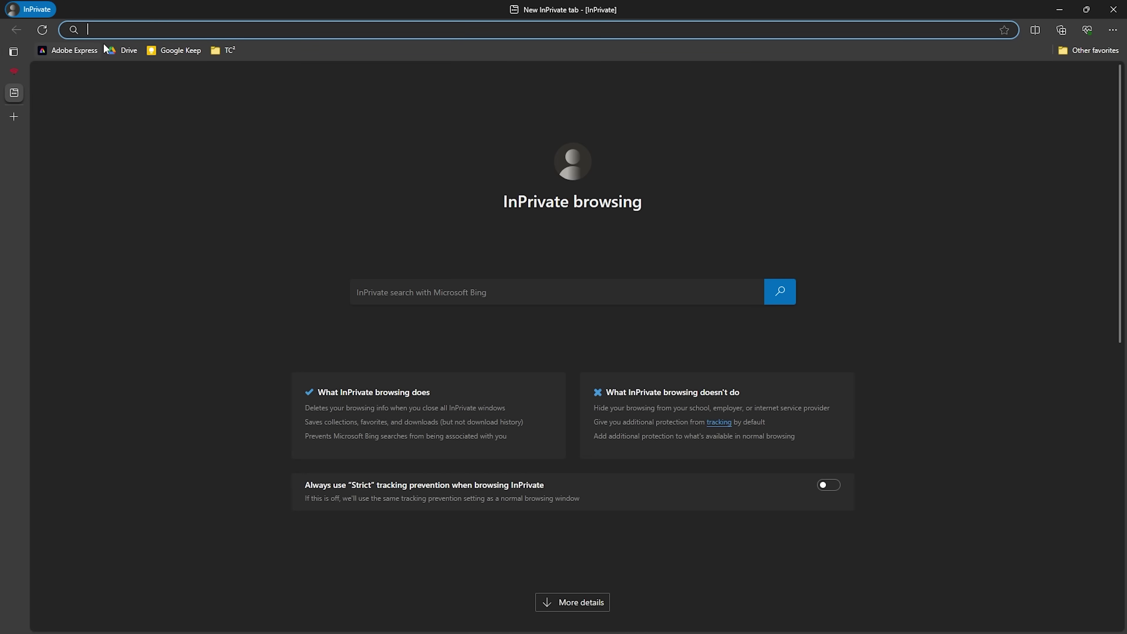
{"action": "left_click", "coordinate": [105, 48]}
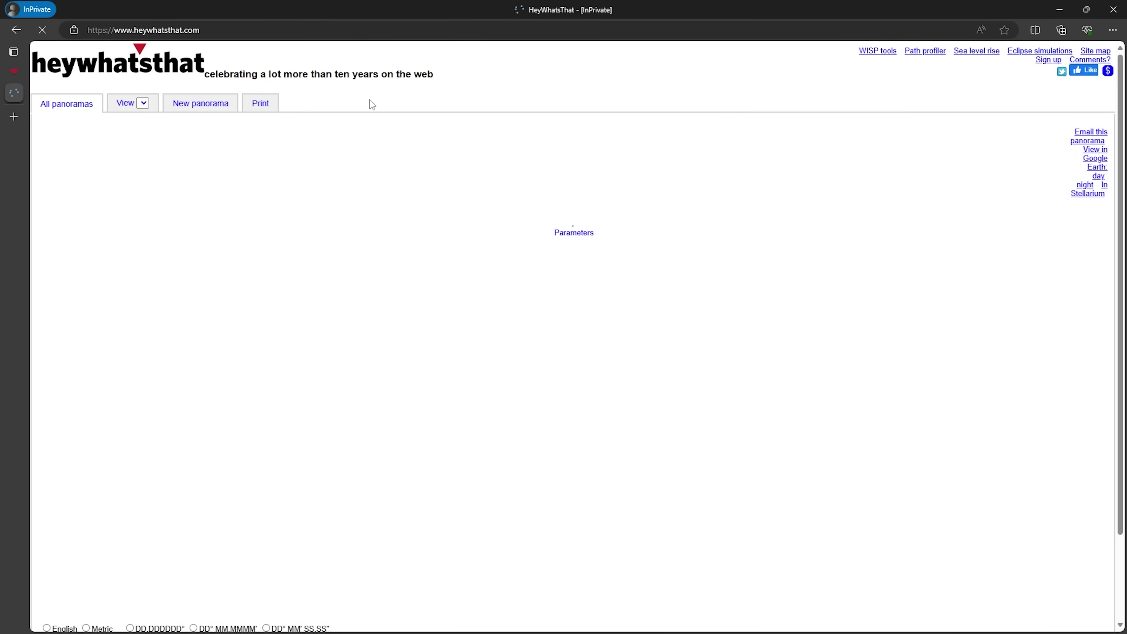
{"action": "scroll", "coordinate": [951, 222], "scroll_direction": "down", "scroll_amount": 5}
{"action": "scroll", "coordinate": [950, 222], "scroll_direction": "down", "scroll_amount": 1}
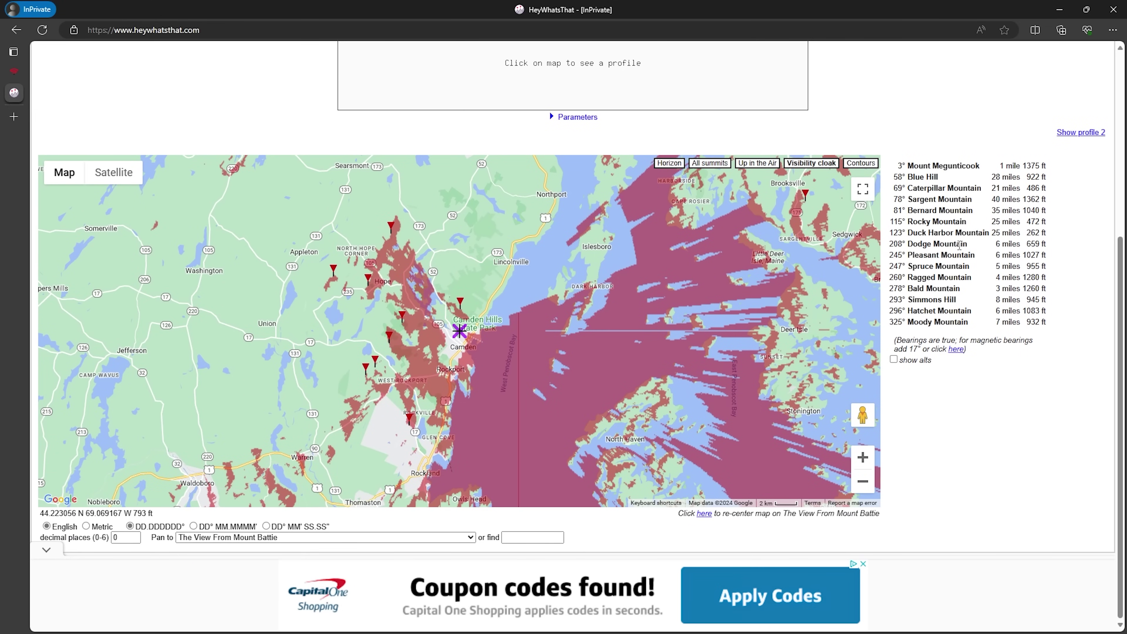
{"action": "scroll", "coordinate": [682, 343], "scroll_direction": "down", "scroll_amount": 2}
Step: Zoom the visibility map out, recentre it, then zoom back in near Camden and Rockport
{"action": "left_click", "coordinate": [864, 483]}
{"action": "left_click", "coordinate": [863, 482]}
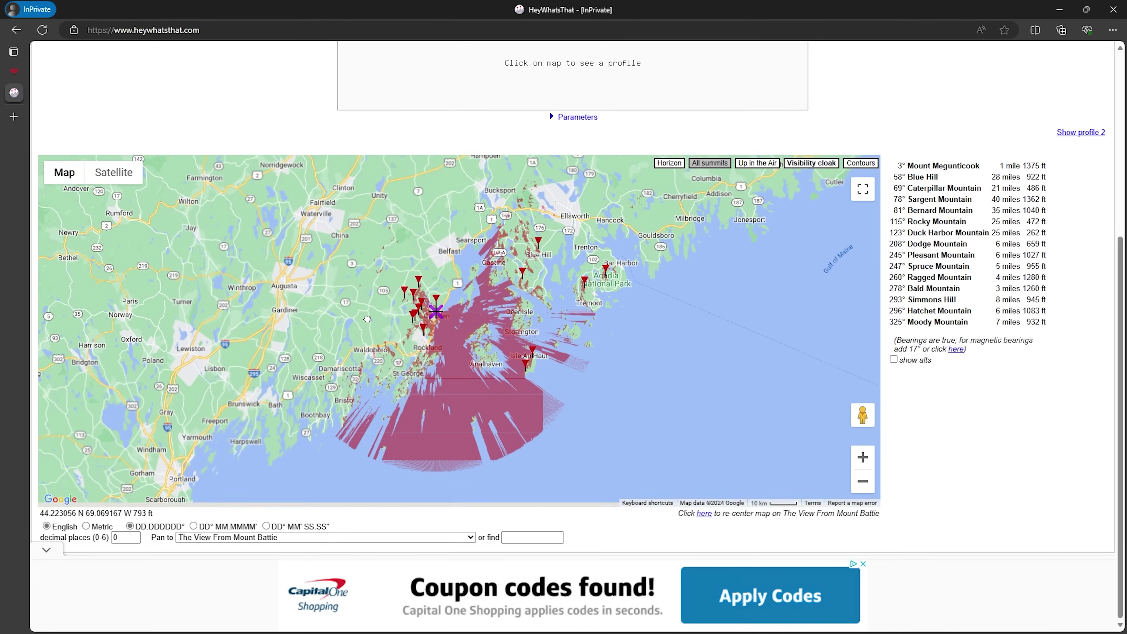
{"action": "left_click_drag", "start_coordinate": [365, 316], "coordinate": [358, 311]}
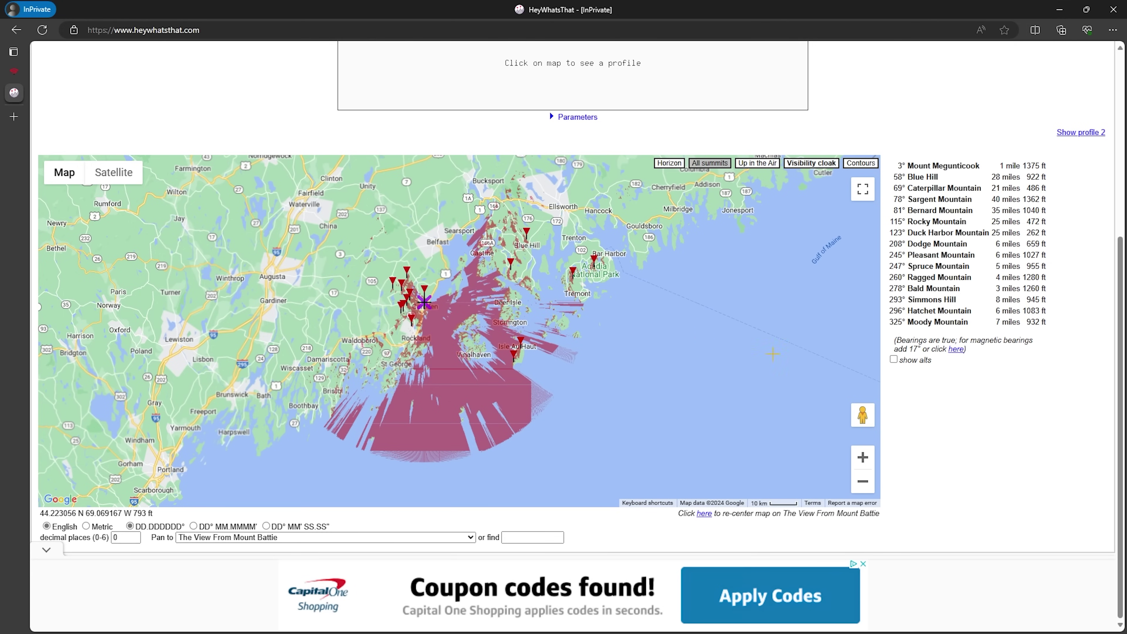
{"action": "left_click", "coordinate": [863, 457]}
{"action": "left_click", "coordinate": [863, 458]}
{"action": "left_click", "coordinate": [862, 457]}
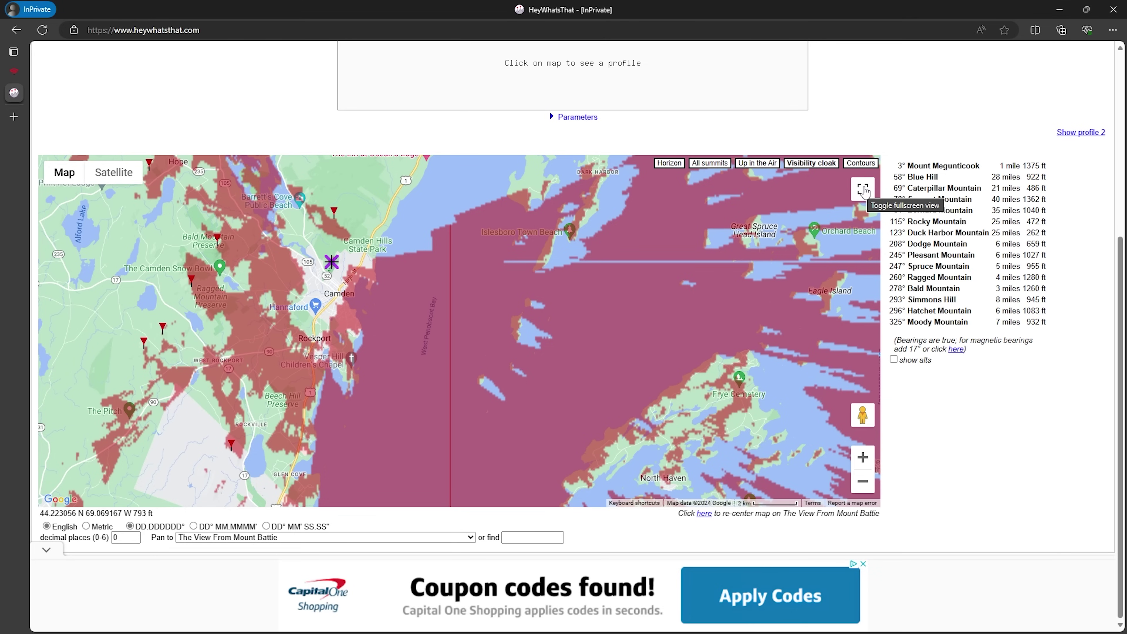
Step: Show the map fullscreen and pan it from Maine down to Linden, Virginia
{"action": "left_click", "coordinate": [863, 194]}
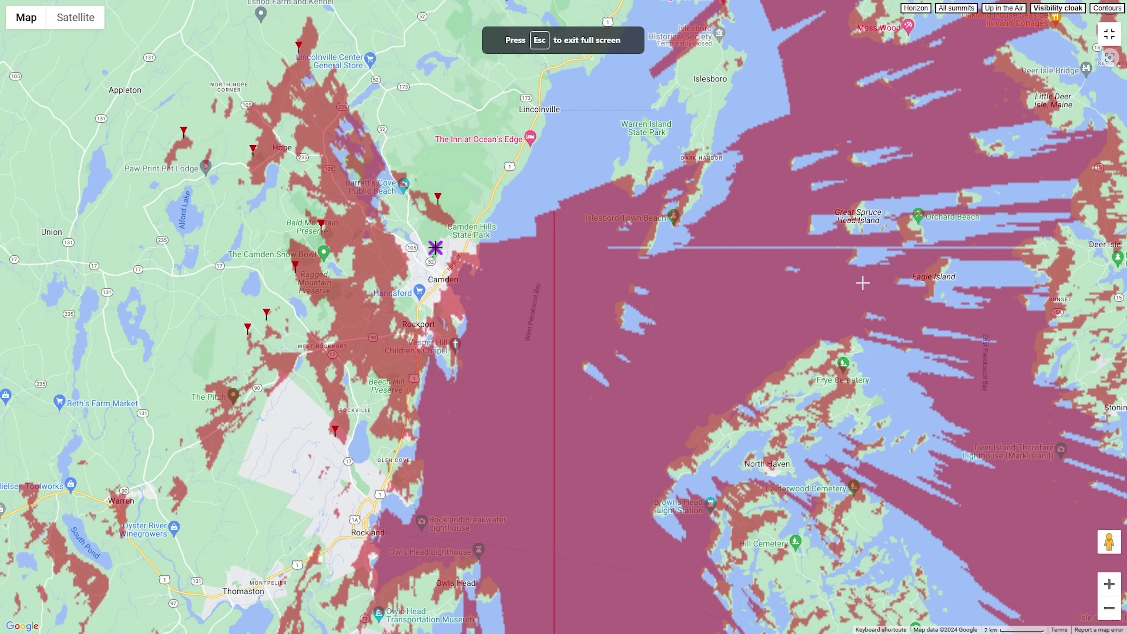
{"action": "scroll", "coordinate": [607, 340], "scroll_direction": "down", "scroll_amount": 5}
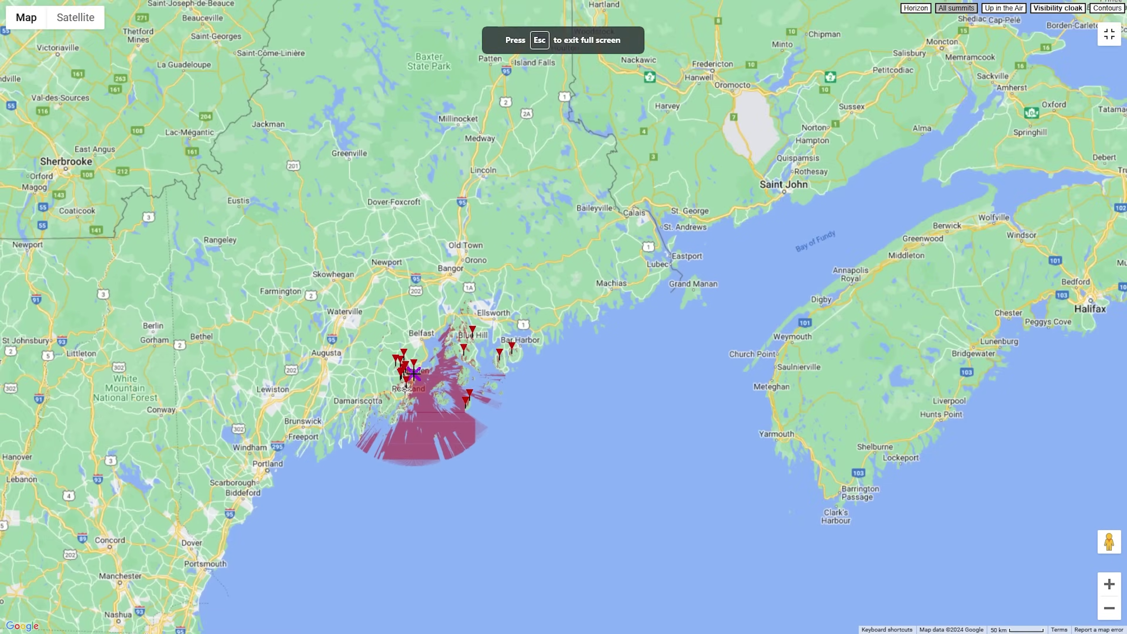
{"action": "scroll", "coordinate": [413, 373], "scroll_direction": "down", "scroll_amount": 1}
{"action": "left_click_drag", "start_coordinate": [414, 373], "coordinate": [790, 28]}
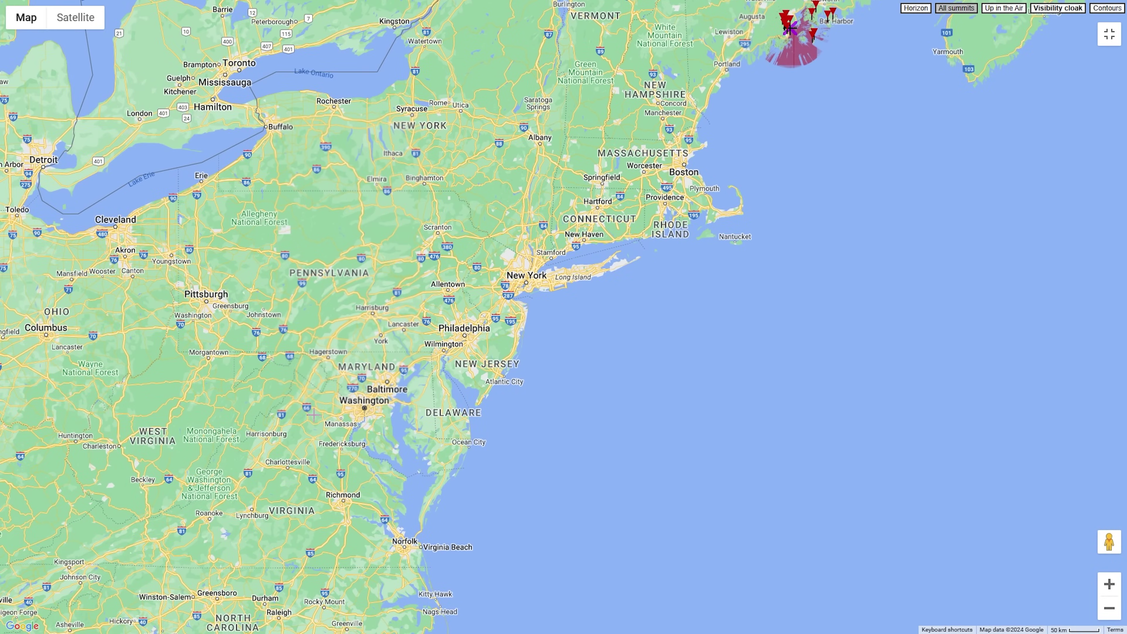
{"action": "scroll", "coordinate": [309, 415], "scroll_direction": "up", "scroll_amount": 5}
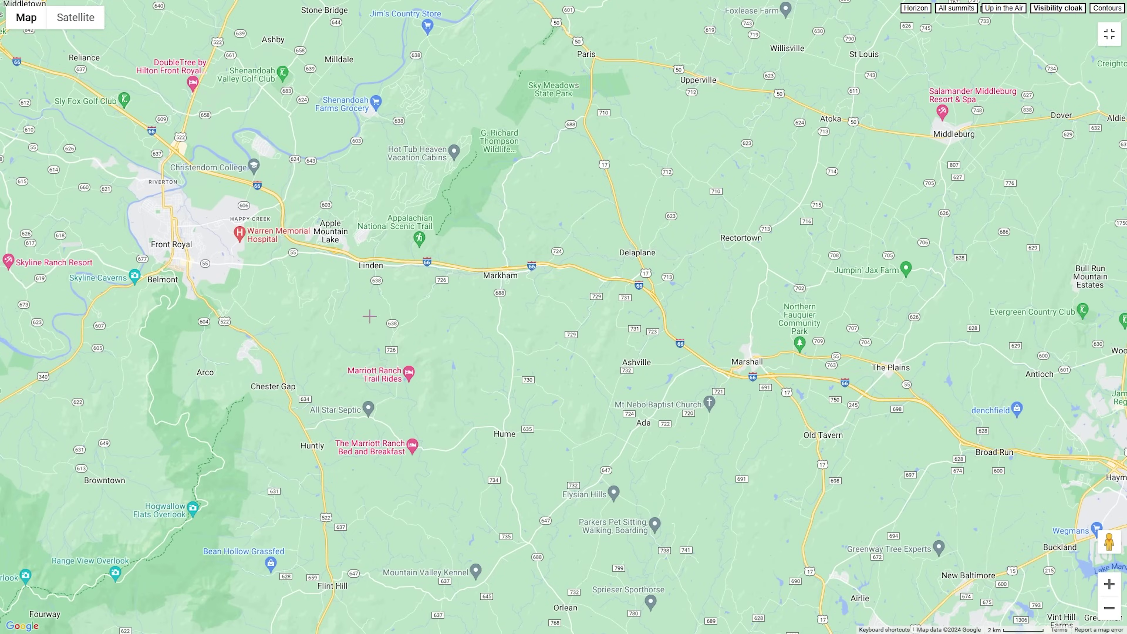
{"action": "scroll", "coordinate": [354, 315], "scroll_direction": "up", "scroll_amount": 4}
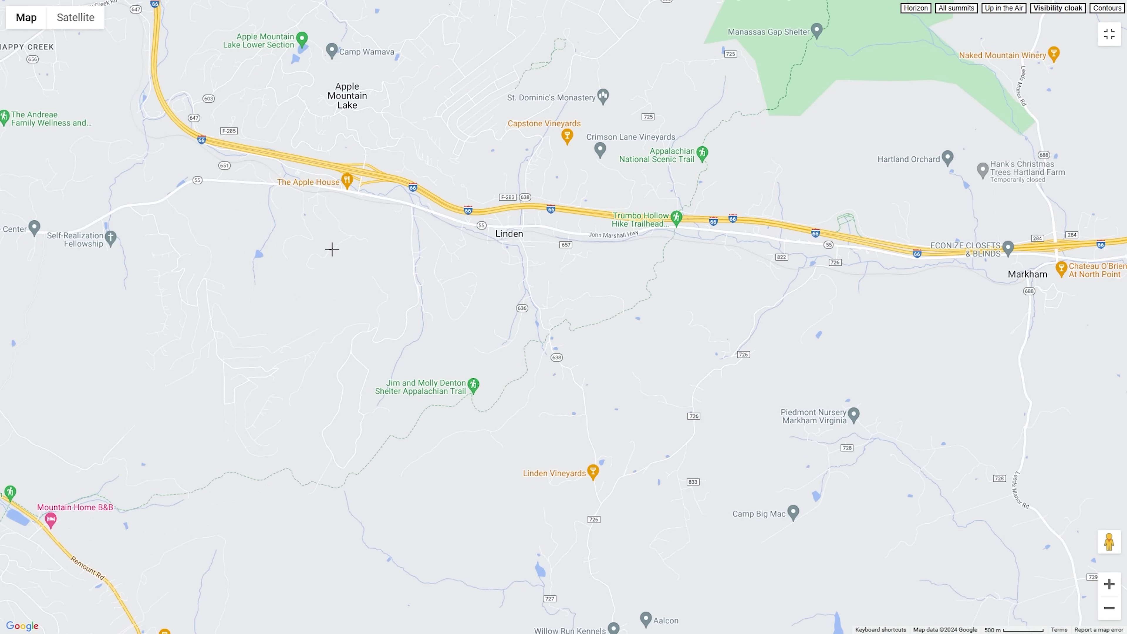
{"action": "left_click_drag", "start_coordinate": [272, 254], "coordinate": [459, 298]}
{"action": "scroll", "coordinate": [336, 313], "scroll_direction": "up", "scroll_amount": 2}
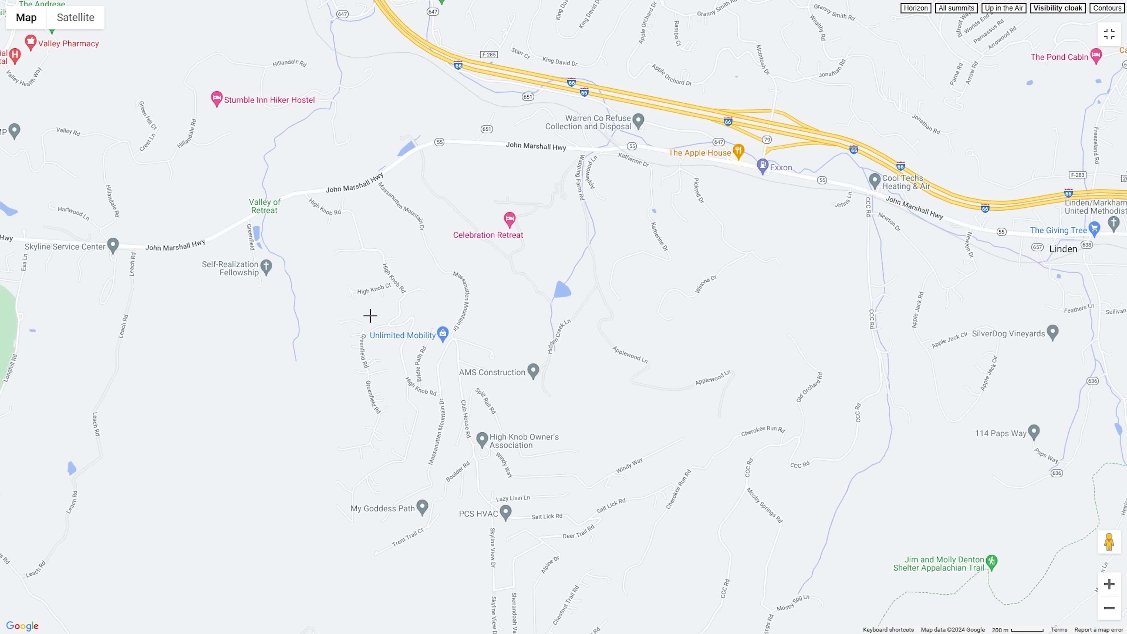
Step: Inspect the Linden hills in satellite view, then switch to the street map with terrain hillshading
{"action": "left_click", "coordinate": [64, 23]}
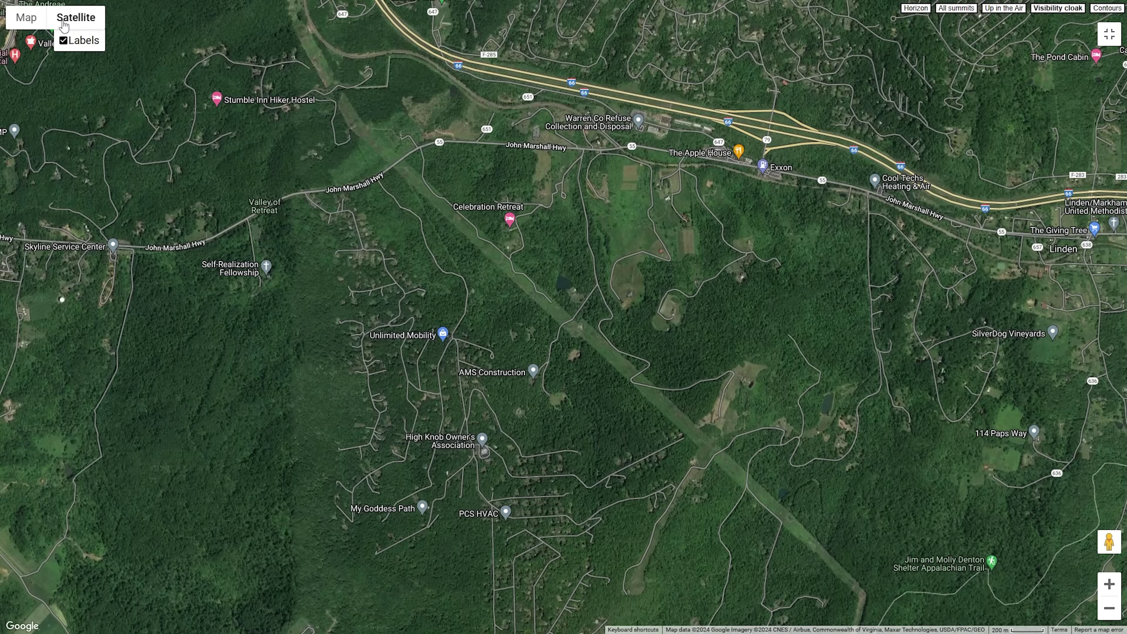
{"action": "left_click_drag", "start_coordinate": [312, 332], "coordinate": [418, 234]}
{"action": "left_click_drag", "start_coordinate": [403, 295], "coordinate": [218, 210]}
{"action": "scroll", "coordinate": [364, 350], "scroll_direction": "up", "scroll_amount": 2}
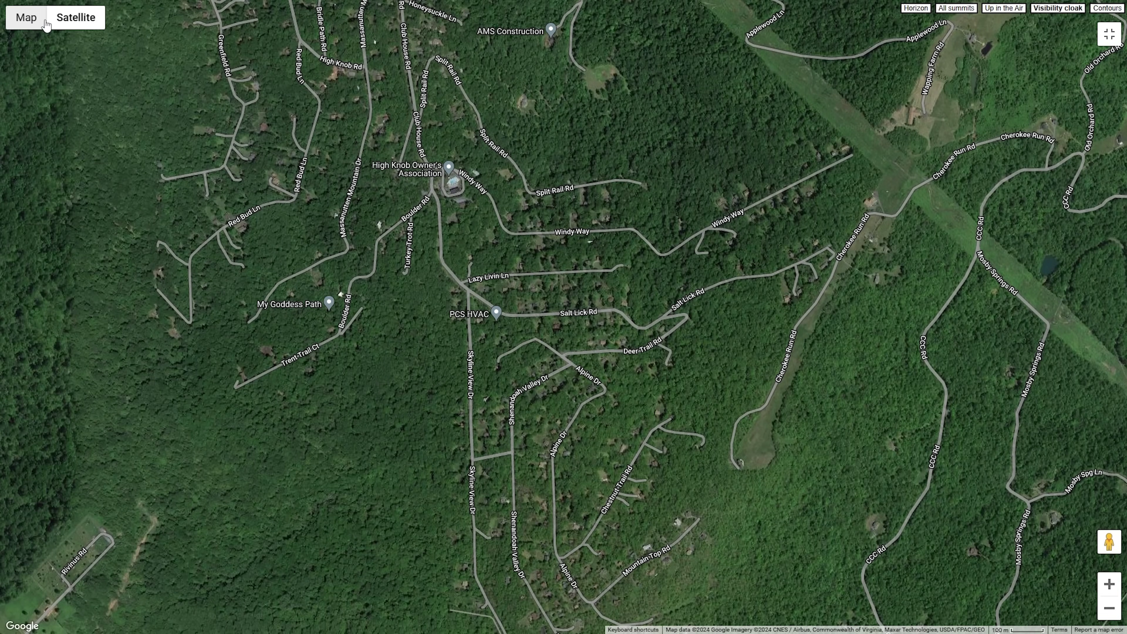
{"action": "left_click", "coordinate": [37, 20]}
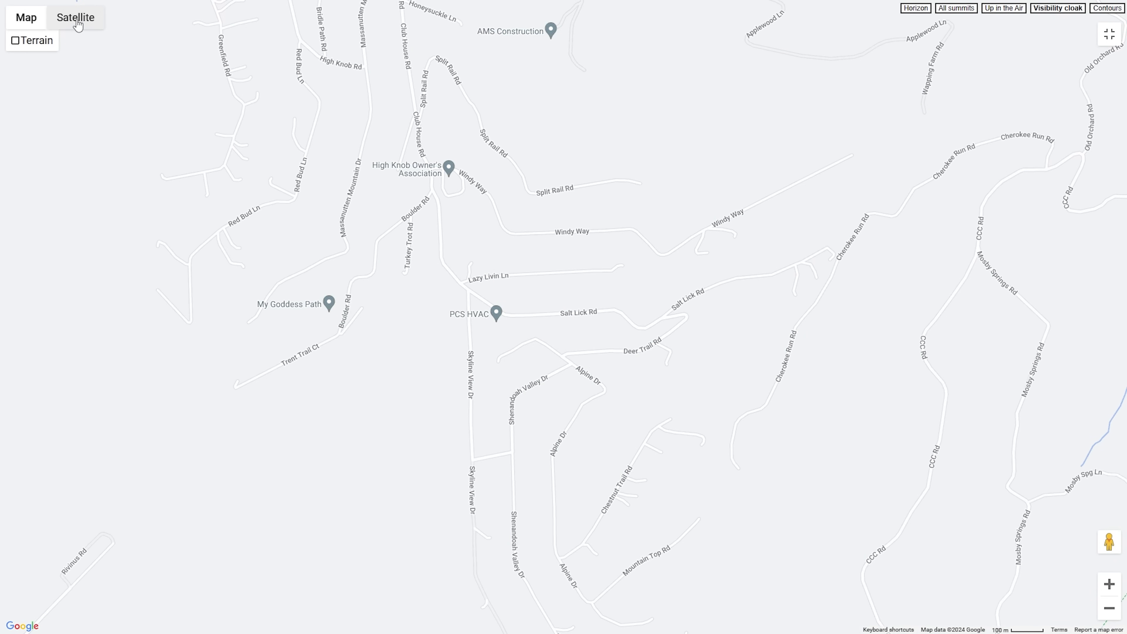
{"action": "left_click", "coordinate": [75, 18]}
{"action": "left_click", "coordinate": [19, 23]}
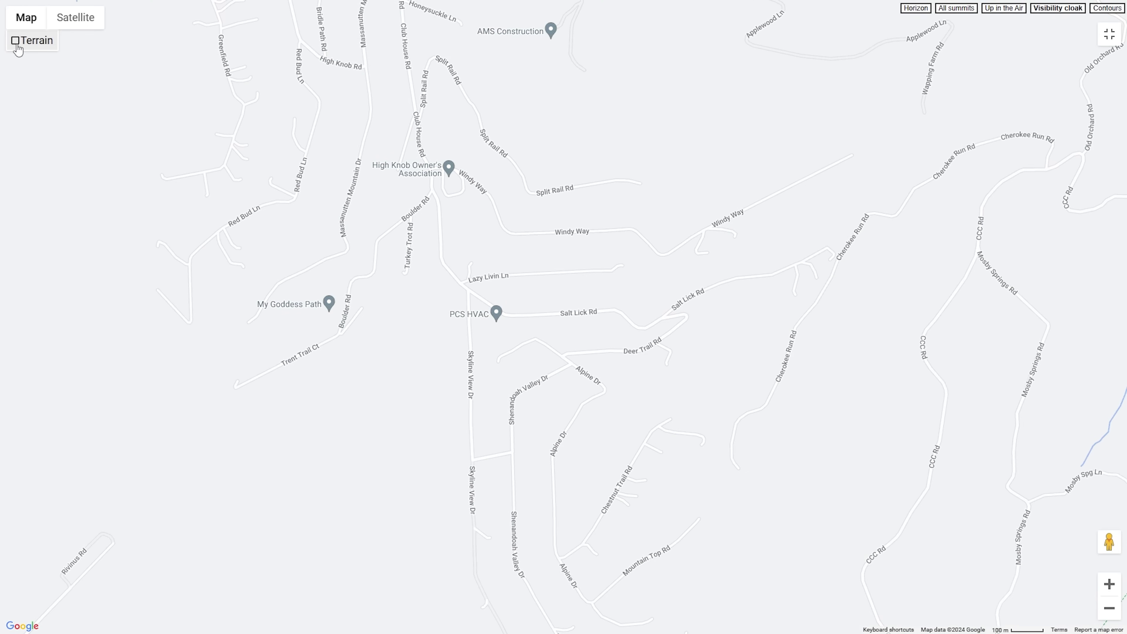
{"action": "left_click", "coordinate": [15, 41]}
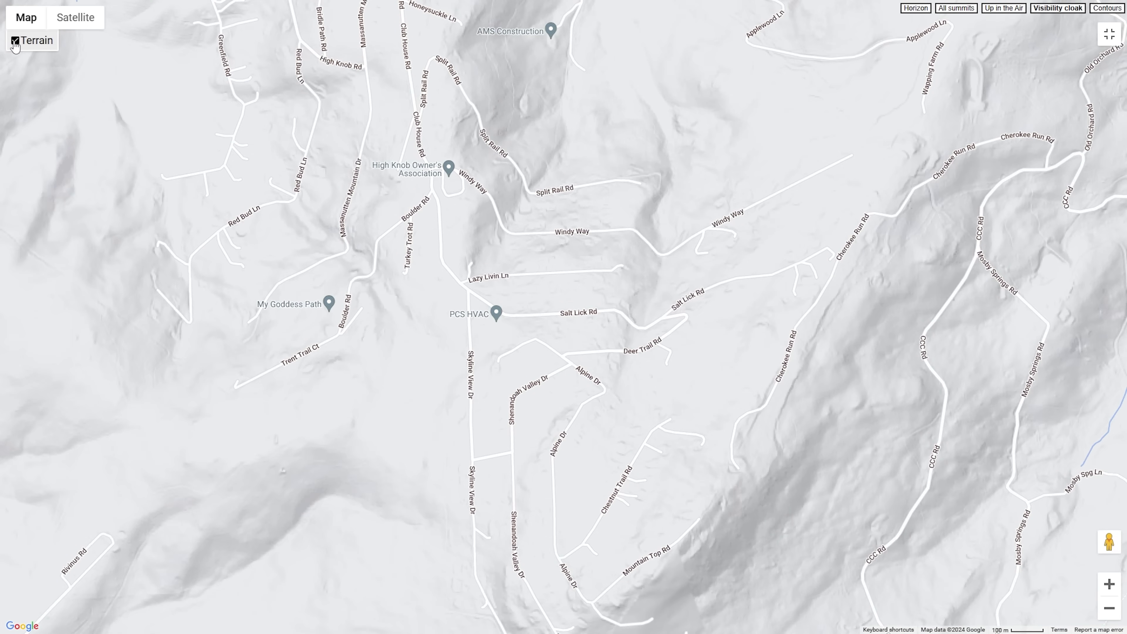
{"action": "scroll", "coordinate": [511, 403], "scroll_direction": "down", "scroll_amount": 5}
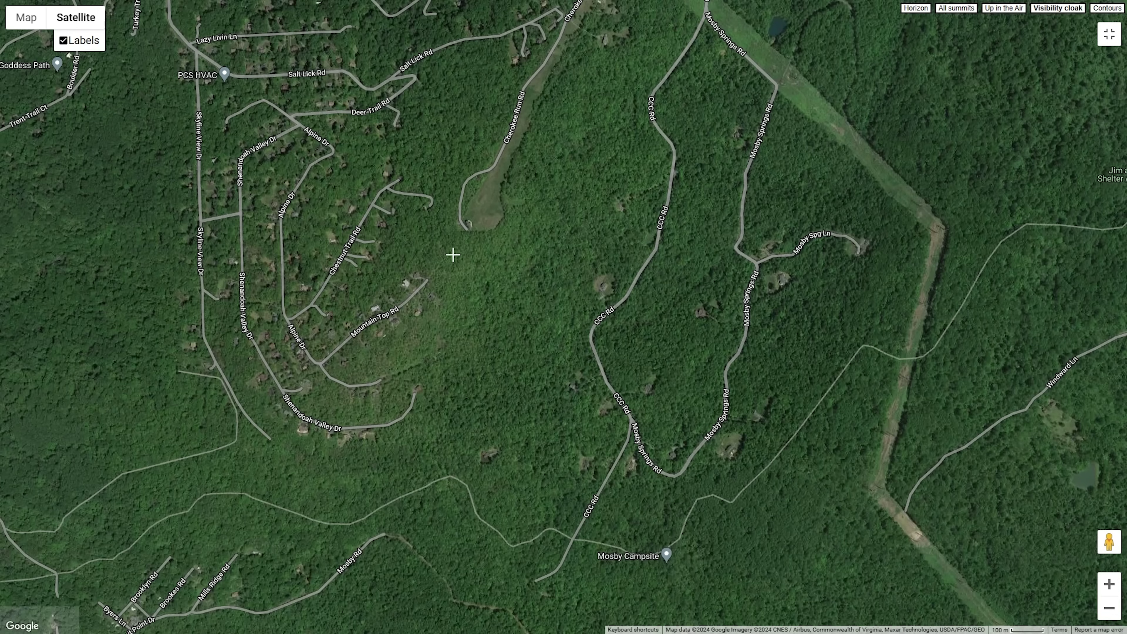
{"action": "scroll", "coordinate": [378, 332], "scroll_direction": "up", "scroll_amount": 3}
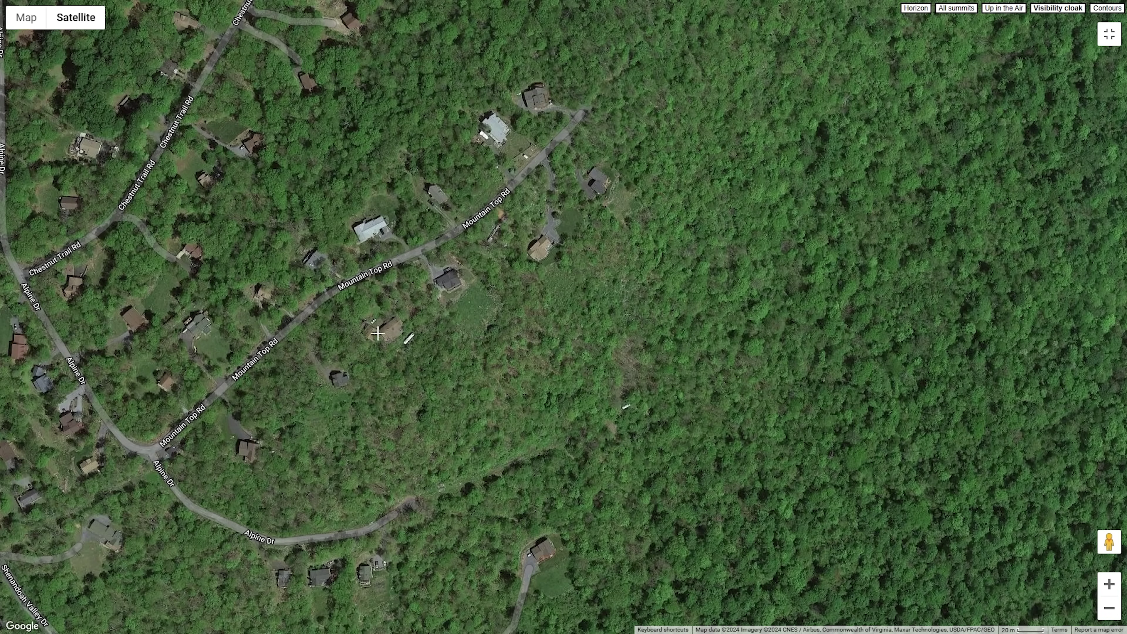
Step: Mark the site beside Mountain Top Rd (38.885948 N, 78.112899 W) and exit fullscreen
{"action": "left_click", "coordinate": [378, 333]}
{"action": "left_click", "coordinate": [26, 18]}
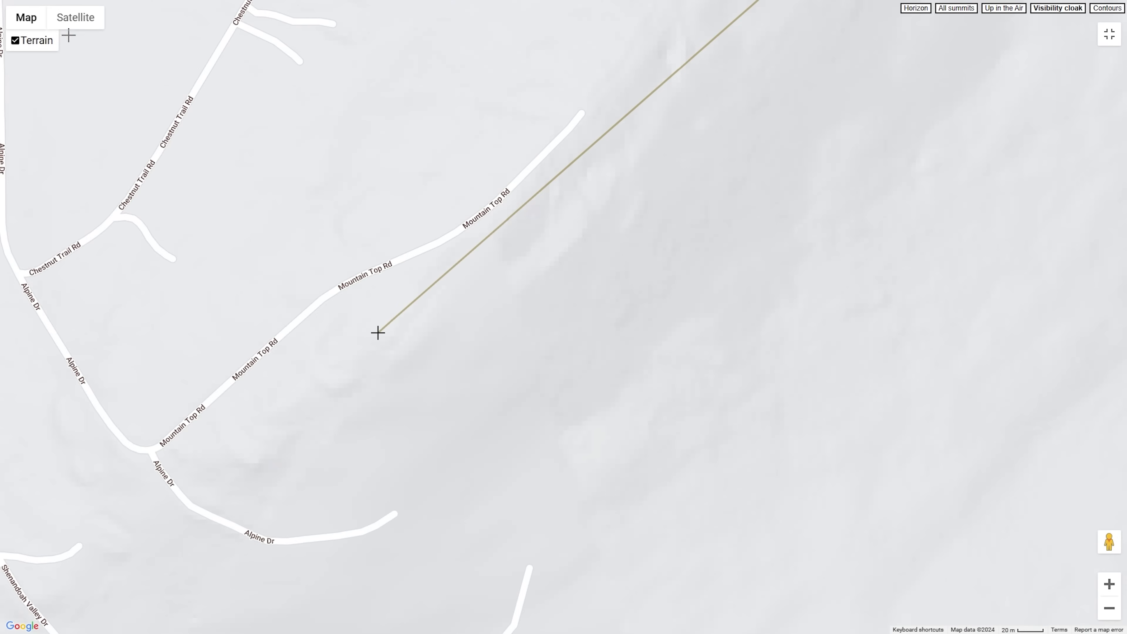
{"action": "mouse_move", "coordinate": [374, 342]}
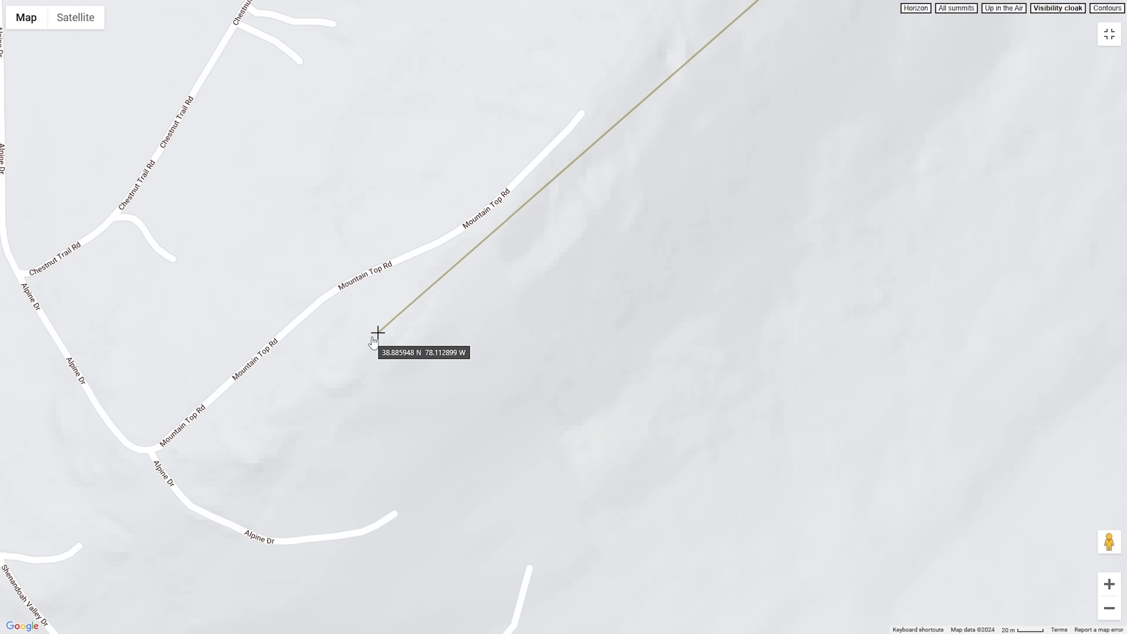
{"action": "left_click", "coordinate": [1111, 40]}
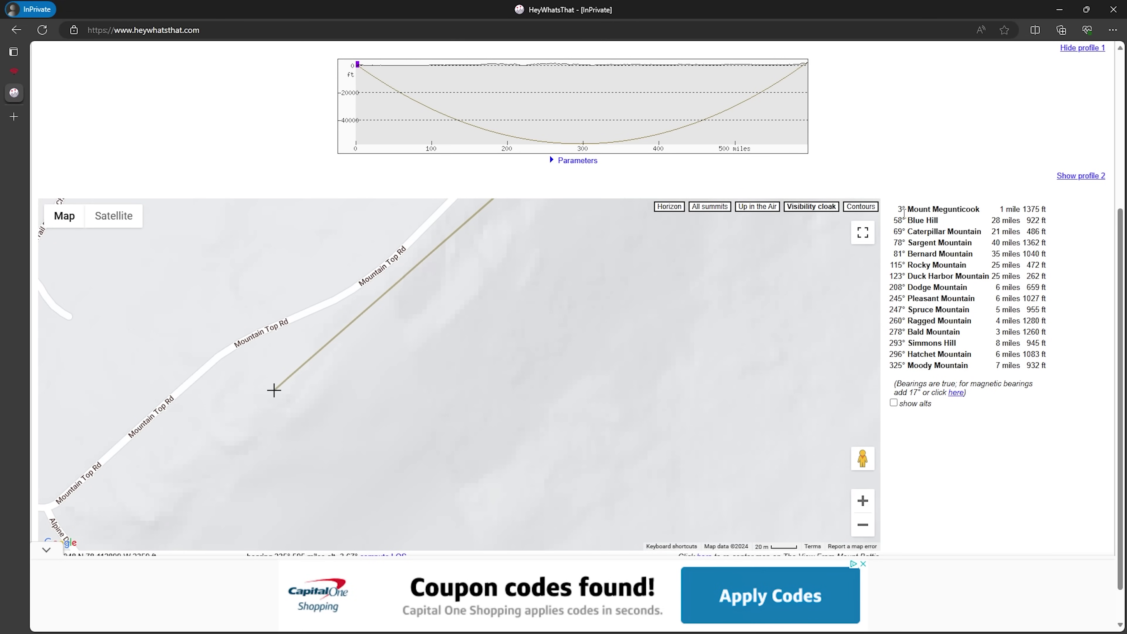
{"action": "scroll", "coordinate": [905, 213], "scroll_direction": "up", "scroll_amount": 5}
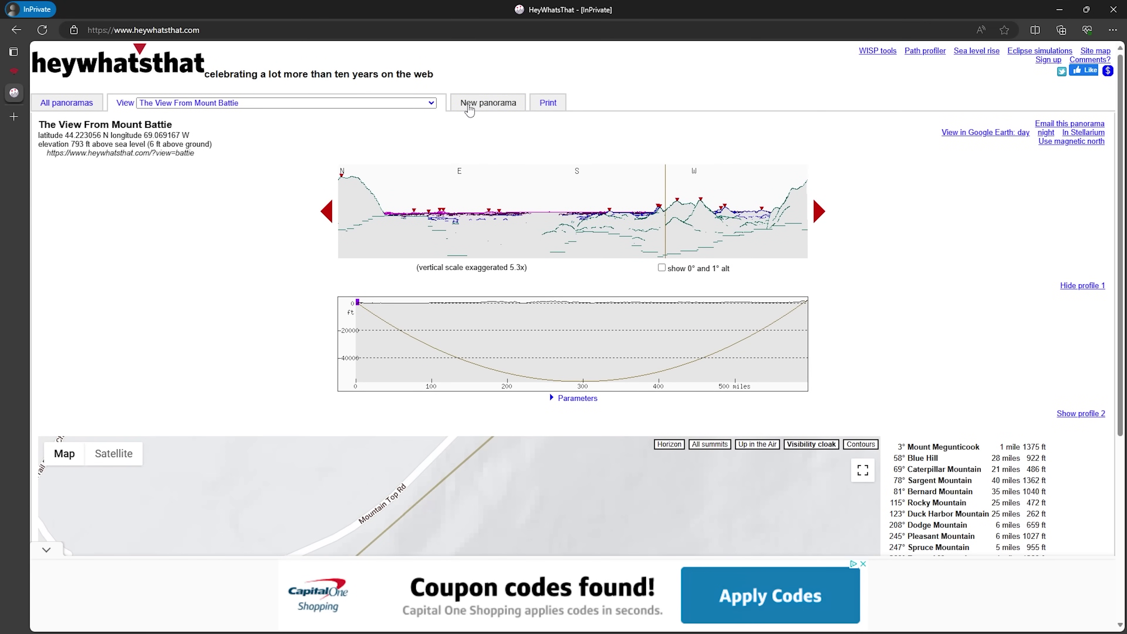
Step: Submit a new panorama titled 'Friends House' at 35 feet elevation
{"action": "left_click", "coordinate": [469, 107]}
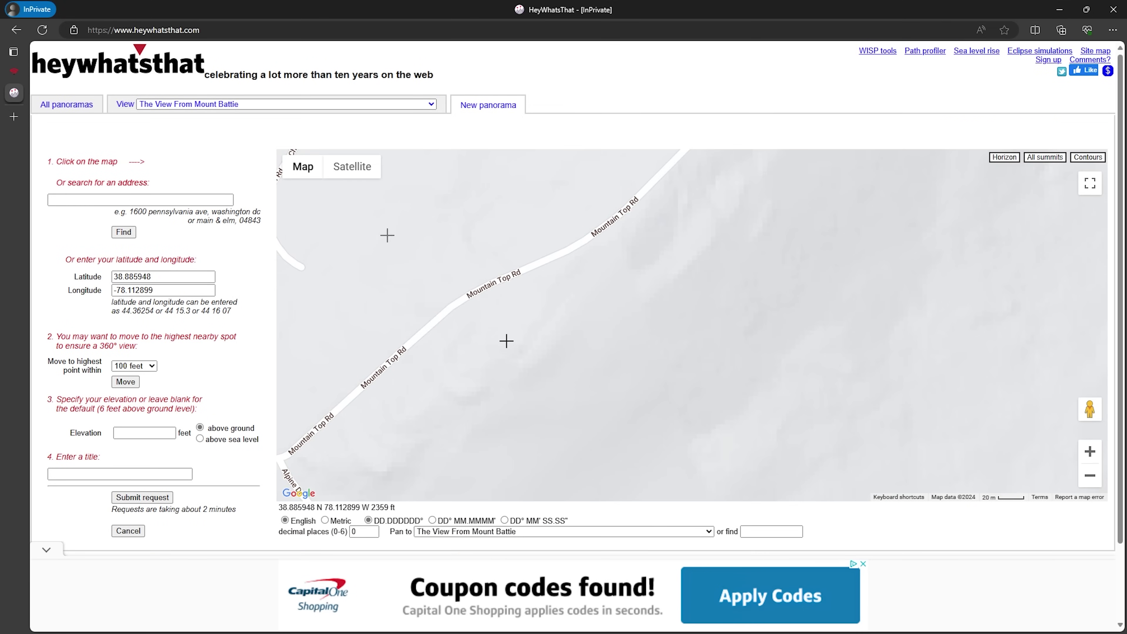
{"action": "left_click_drag", "start_coordinate": [74, 438], "coordinate": [96, 434]}
{"action": "left_click", "coordinate": [126, 436]}
{"action": "type", "text": "35"}
{"action": "key", "text": "Tab"}
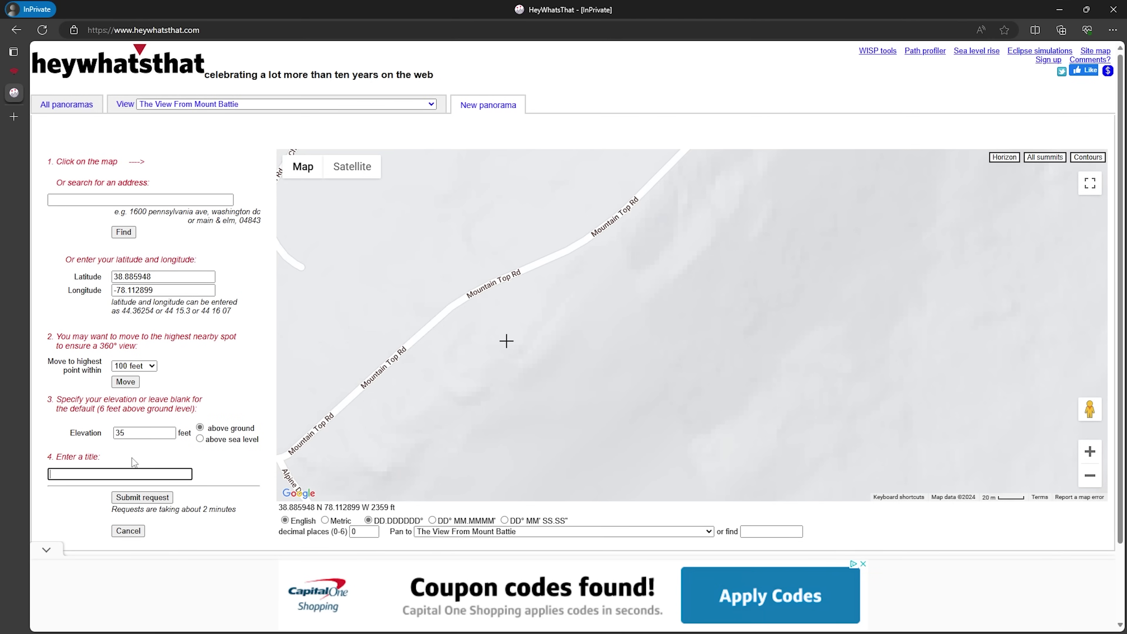
{"action": "type", "text": "Fier tow"}
{"action": "key", "text": "BackSpace"}
{"action": "key", "text": "BackSpace"}
{"action": "key", "text": "BackSpace"}
{"action": "key", "text": "BackSpace"}
{"action": "key", "text": "BackSpace"}
{"action": "key", "text": "BackSpace"}
{"action": "type", "text": "riends Hoiuse"}
{"action": "key", "text": "BackSpace"}
{"action": "key", "text": "BackSpace"}
{"action": "key", "text": "BackSpace"}
{"action": "type", "text": "use"}
{"action": "key", "text": "Return"}
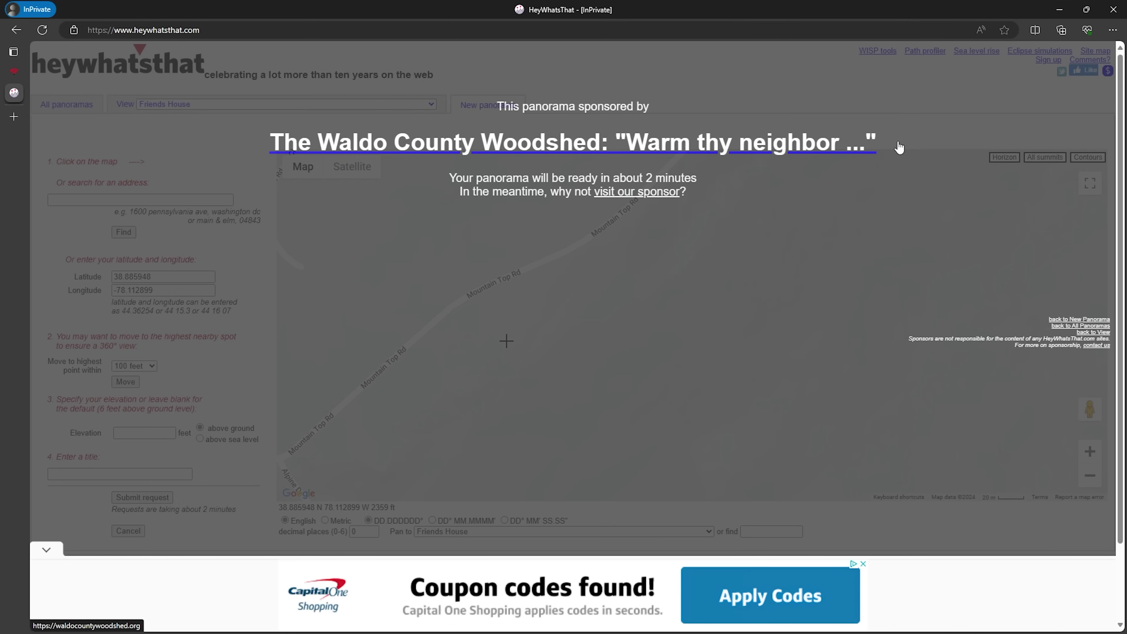
Step: View the Friends House coverage map fullscreen and centre the red visibility area
{"action": "scroll", "coordinate": [898, 352], "scroll_direction": "down", "scroll_amount": 5}
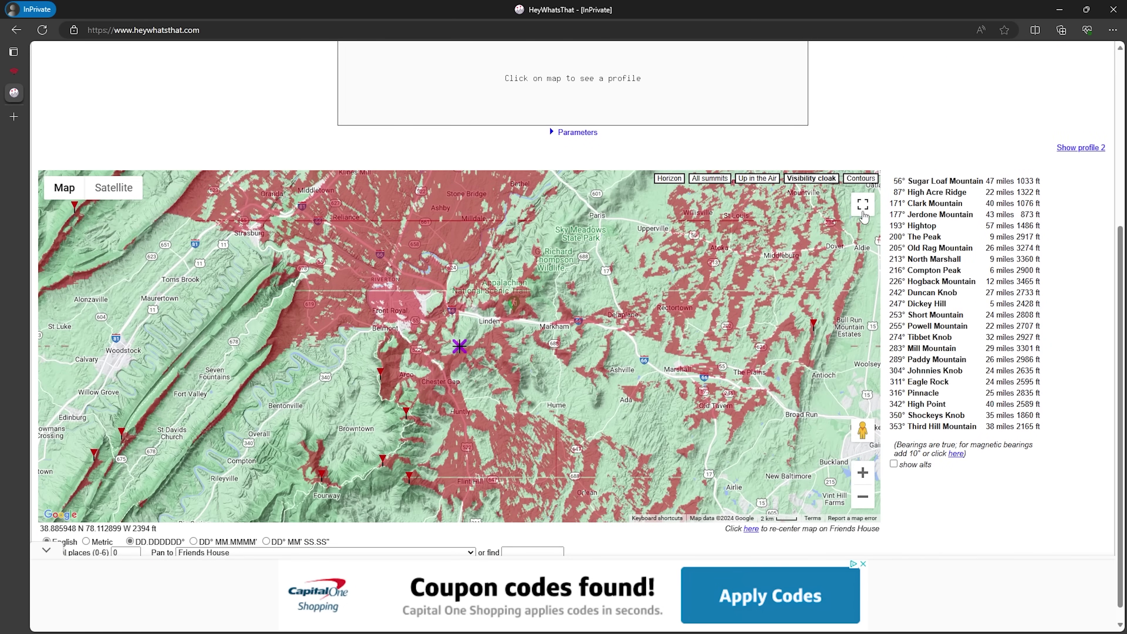
{"action": "left_click", "coordinate": [863, 206]}
{"action": "left_click_drag", "start_coordinate": [590, 331], "coordinate": [532, 374]}
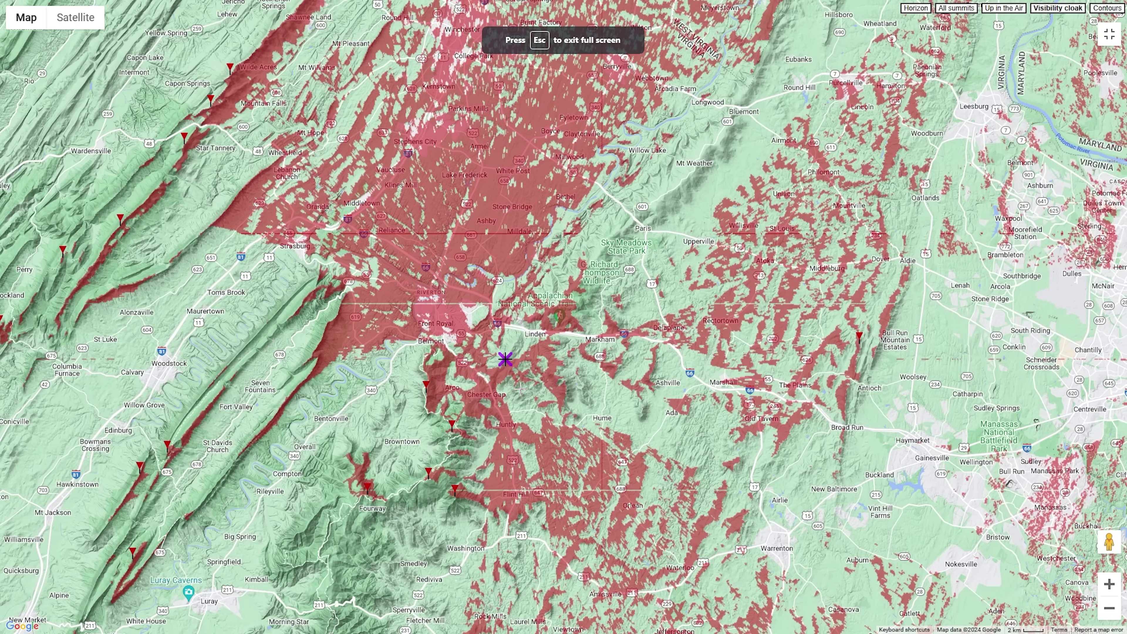
{"action": "scroll", "coordinate": [547, 391], "scroll_direction": "down", "scroll_amount": 2}
{"action": "scroll", "coordinate": [547, 391], "scroll_direction": "up", "scroll_amount": 3}
{"action": "scroll", "coordinate": [547, 392], "scroll_direction": "down", "scroll_amount": 1}
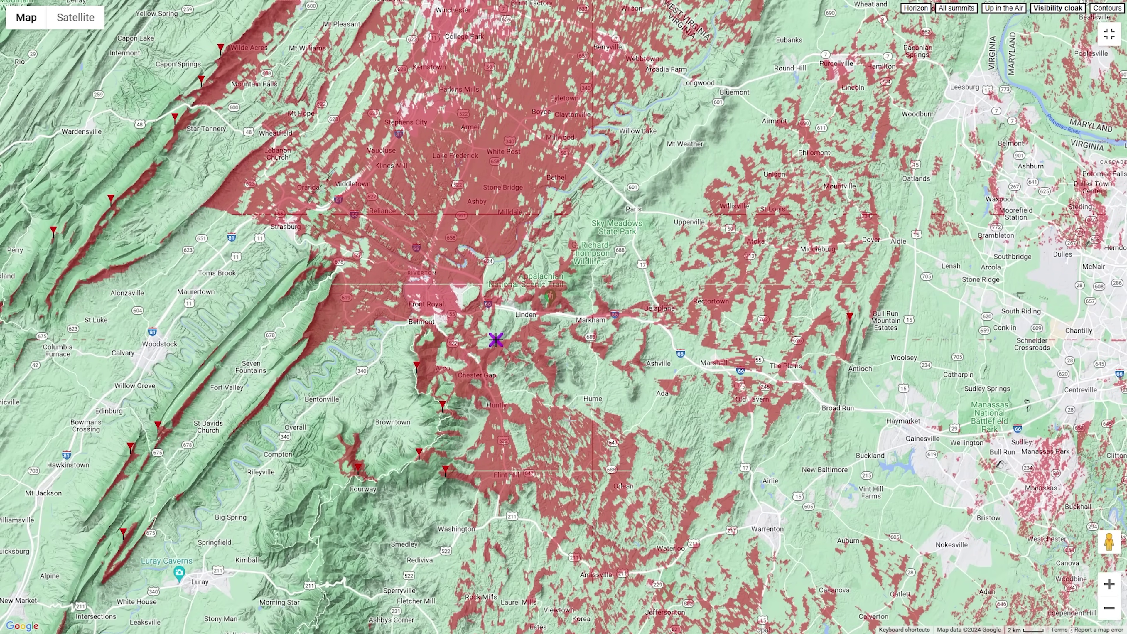
{"action": "scroll", "coordinate": [437, 335], "scroll_direction": "up", "scroll_amount": 2}
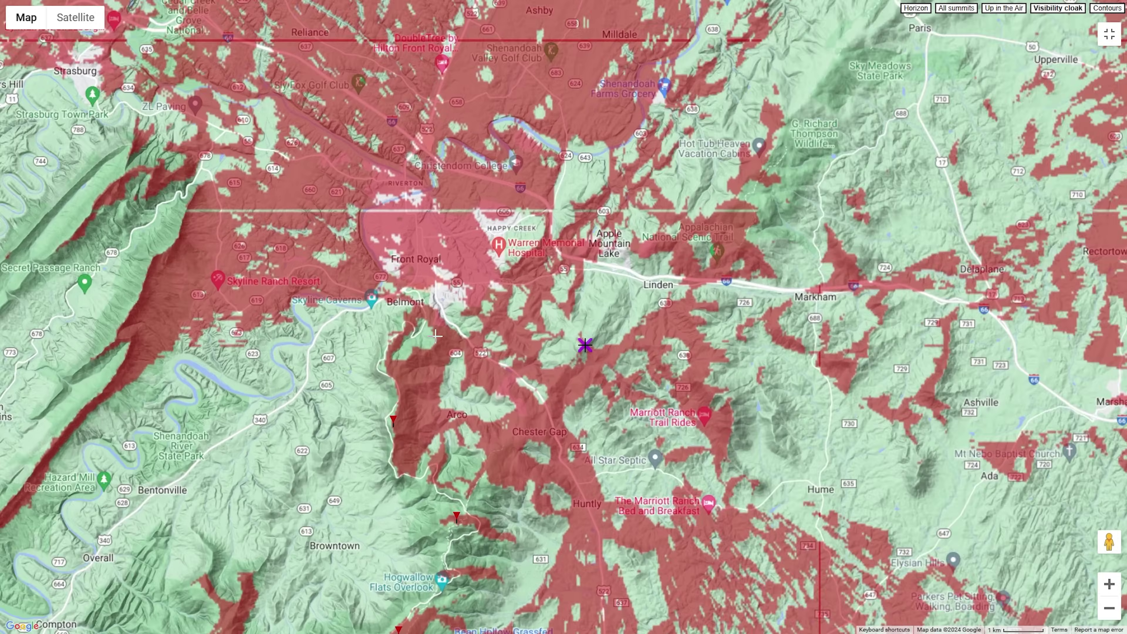
{"action": "scroll", "coordinate": [437, 335], "scroll_direction": "up", "scroll_amount": 1}
Step: Draw a path profile to a point in Riverton, then leave fullscreen
{"action": "left_click_drag", "start_coordinate": [448, 240], "coordinate": [509, 411]}
{"action": "scroll", "coordinate": [457, 275], "scroll_direction": "up", "scroll_amount": 2}
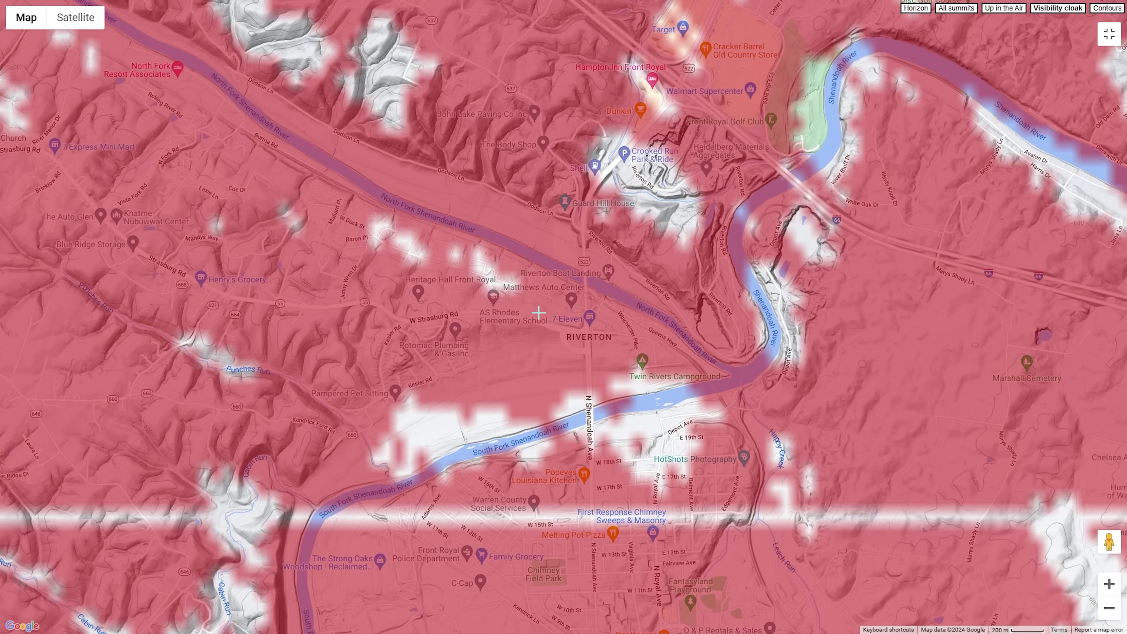
{"action": "left_click", "coordinate": [540, 312]}
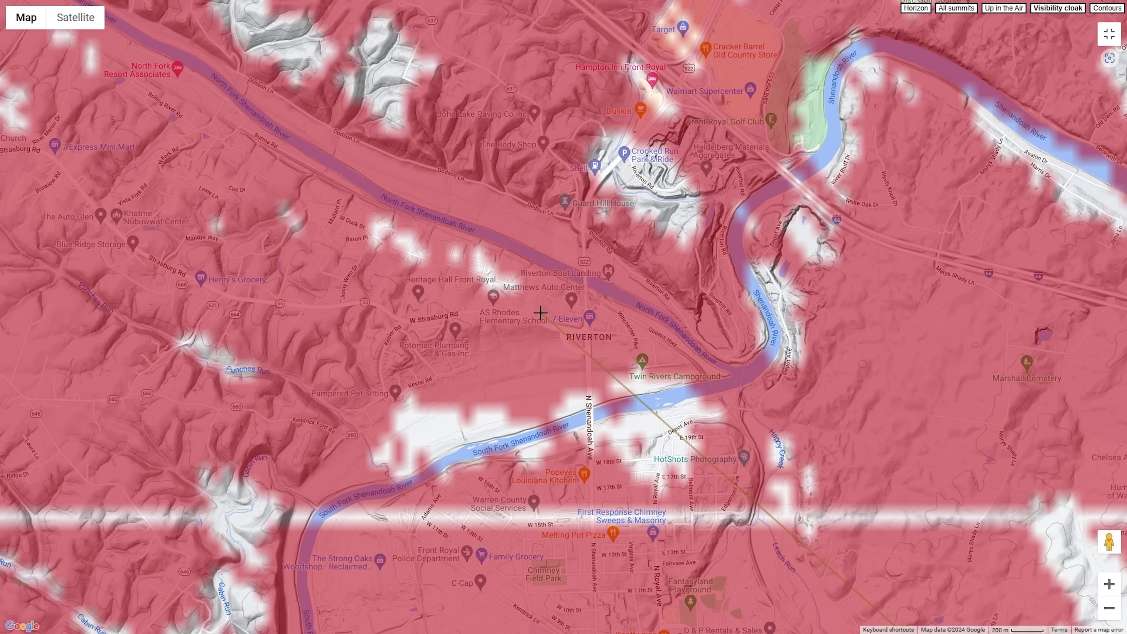
{"action": "left_click", "coordinate": [1110, 34]}
Step: Step the map along the profile toward Front Royal, then open a new InPrivate tab
{"action": "scroll", "coordinate": [550, 154], "scroll_direction": "up", "scroll_amount": 2}
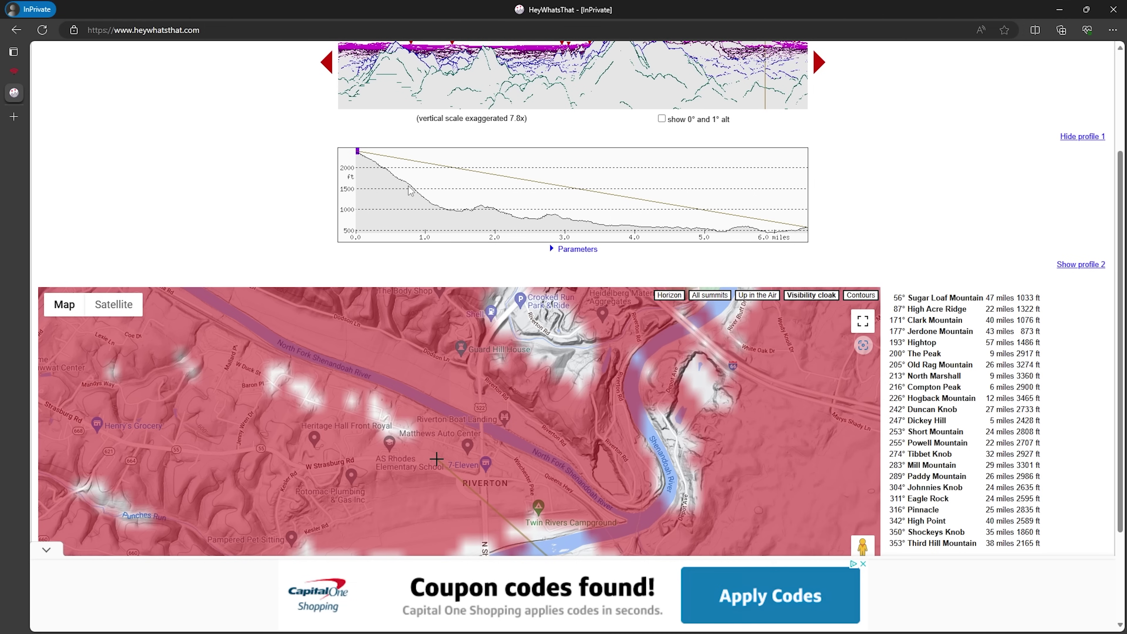
{"action": "left_click", "coordinate": [480, 205]}
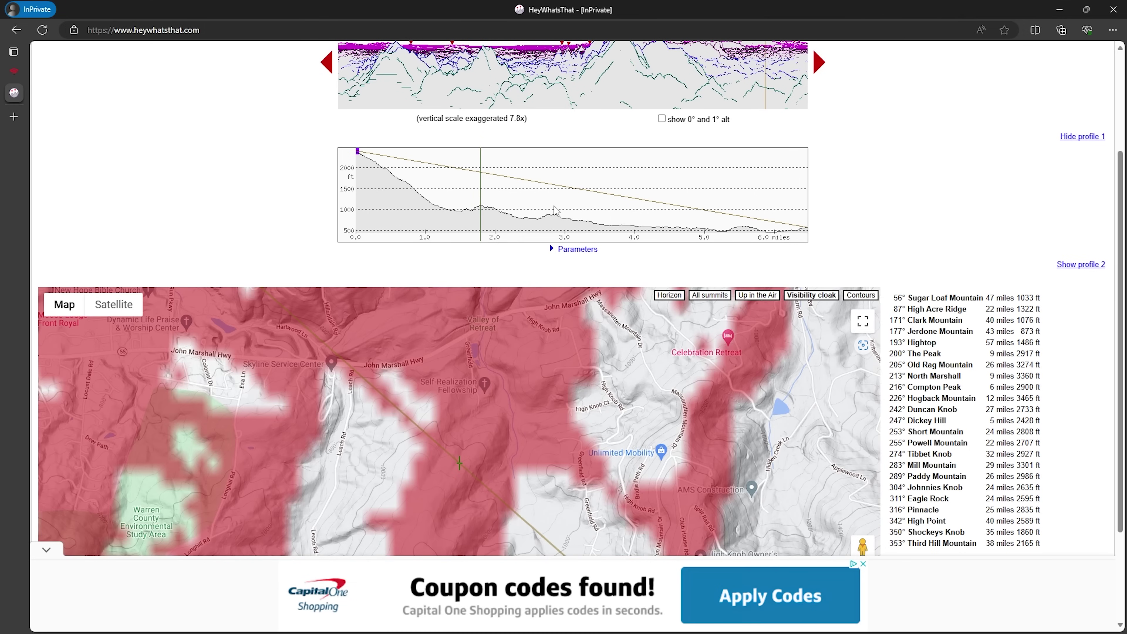
{"action": "left_click", "coordinate": [555, 207]}
{"action": "scroll", "coordinate": [554, 207], "scroll_direction": "down", "scroll_amount": 2}
{"action": "left_click", "coordinate": [596, 119]}
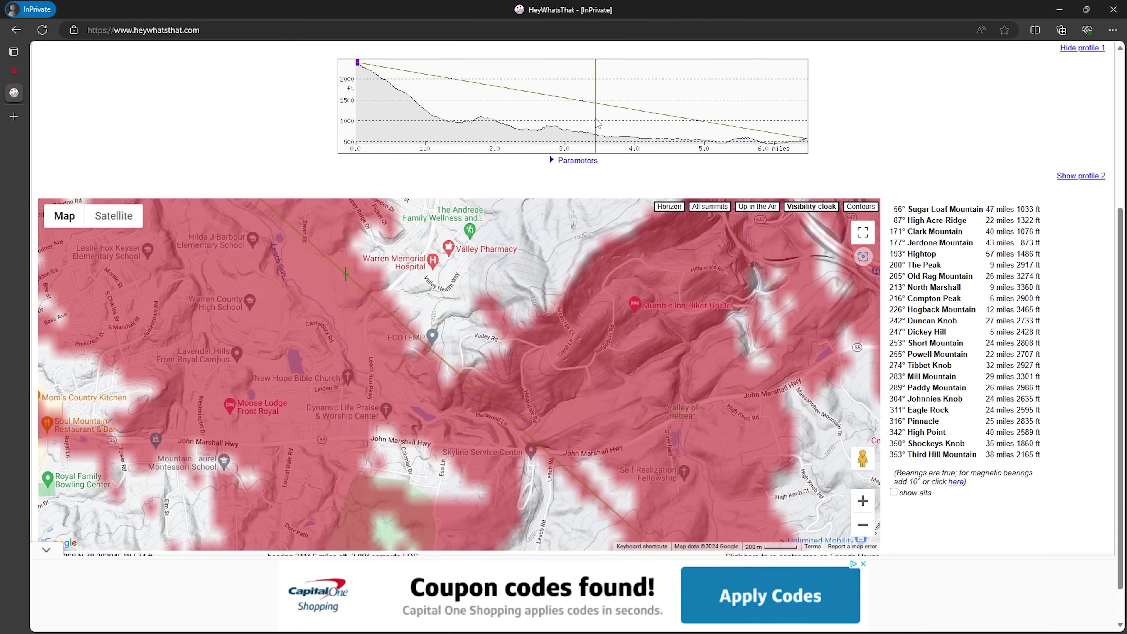
{"action": "left_click", "coordinate": [671, 130]}
{"action": "left_click", "coordinate": [747, 137]}
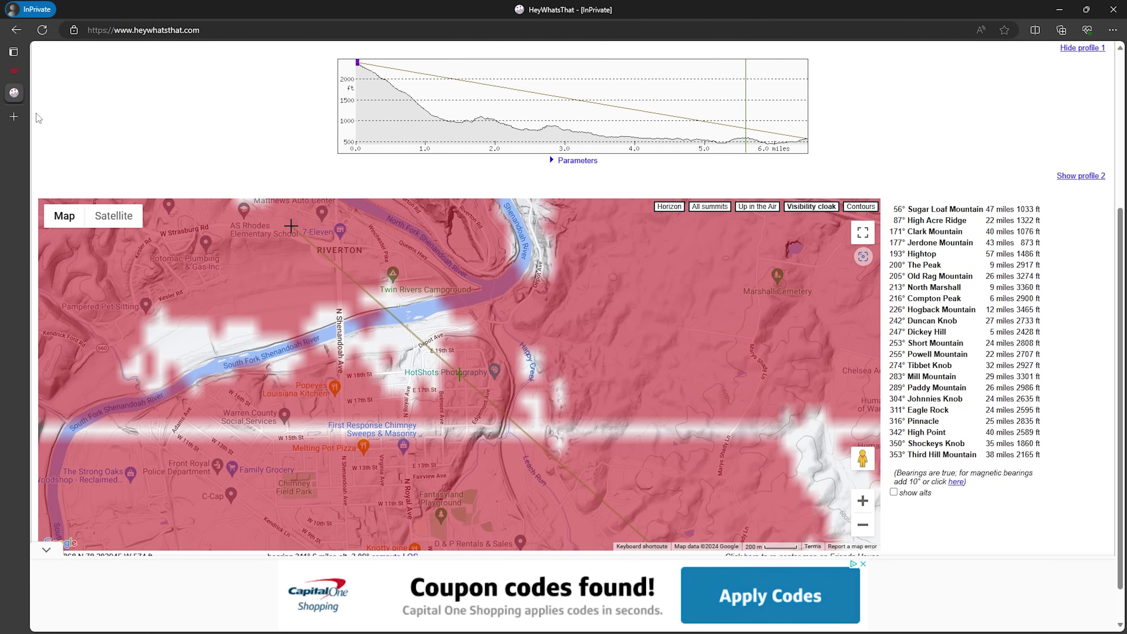
{"action": "left_click", "coordinate": [17, 118]}
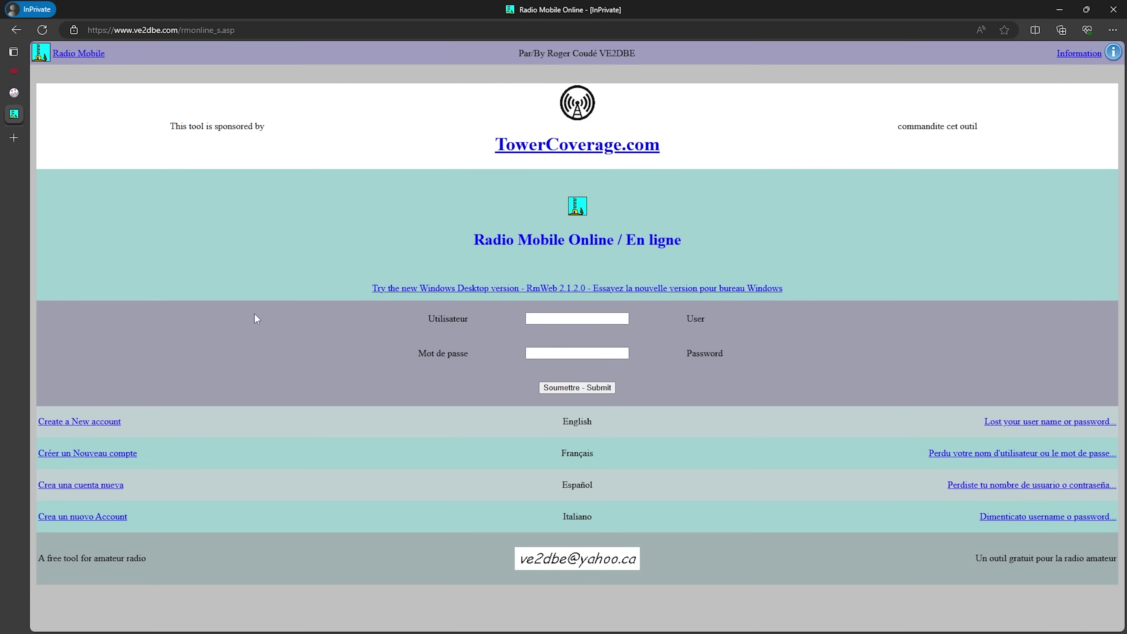
Step: Sign in to Radio Mobile Online with the saved user name and password, then return to the main menu
{"action": "left_click_drag", "start_coordinate": [78, 427], "coordinate": [127, 422]}
{"action": "left_click", "coordinate": [549, 320]}
{"action": "type", "text": "tc2"}
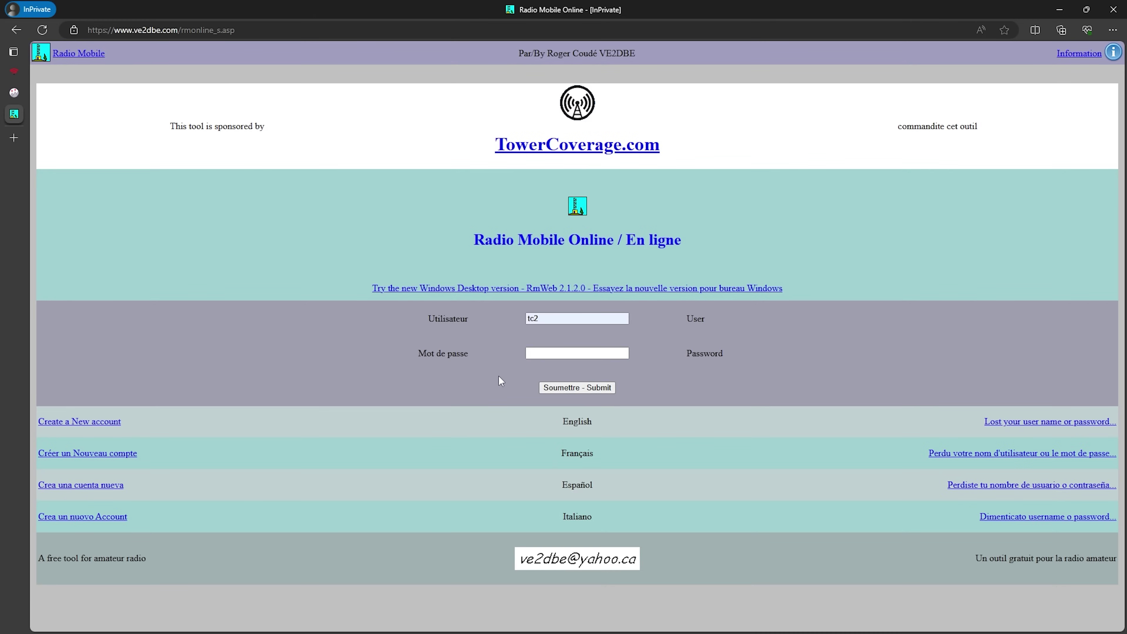
{"action": "left_click", "coordinate": [576, 354]}
{"action": "key", "text": "ctrl+v"}
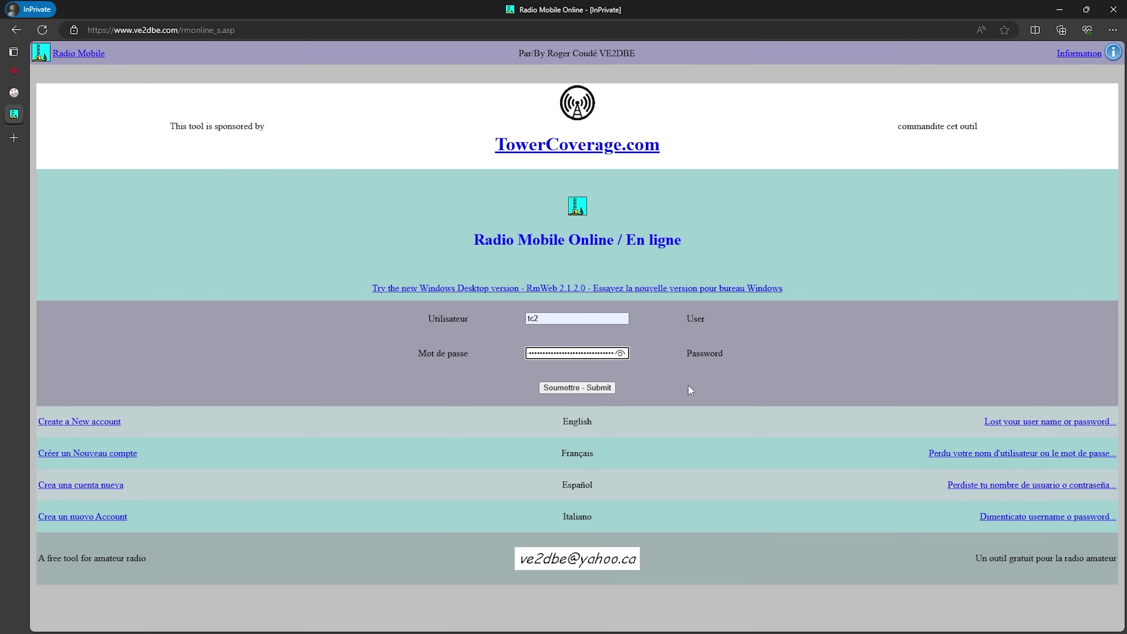
{"action": "left_click", "coordinate": [596, 388]}
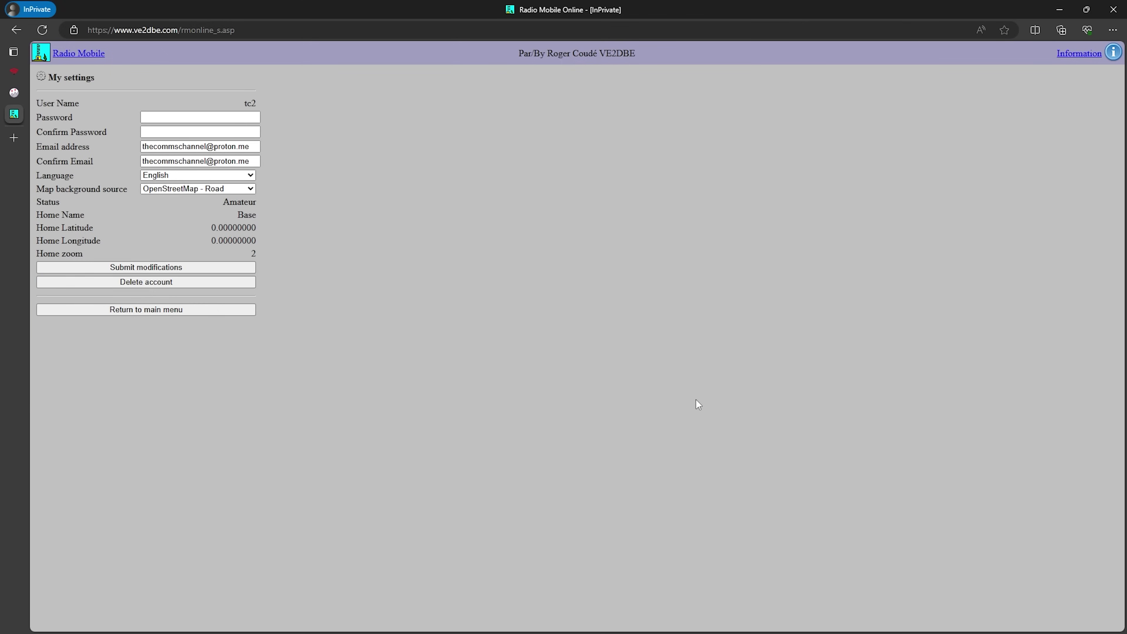
{"action": "left_click", "coordinate": [155, 311]}
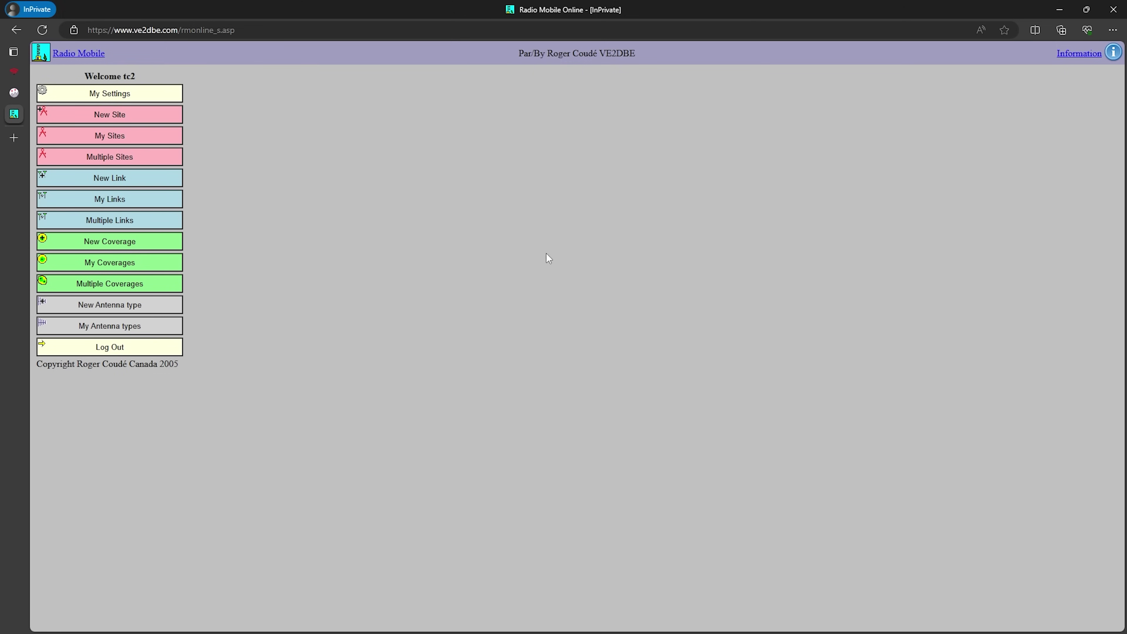
Step: Start a new site and zoom its marker in to High Knob near Front Royal, Virginia
{"action": "left_click", "coordinate": [112, 115]}
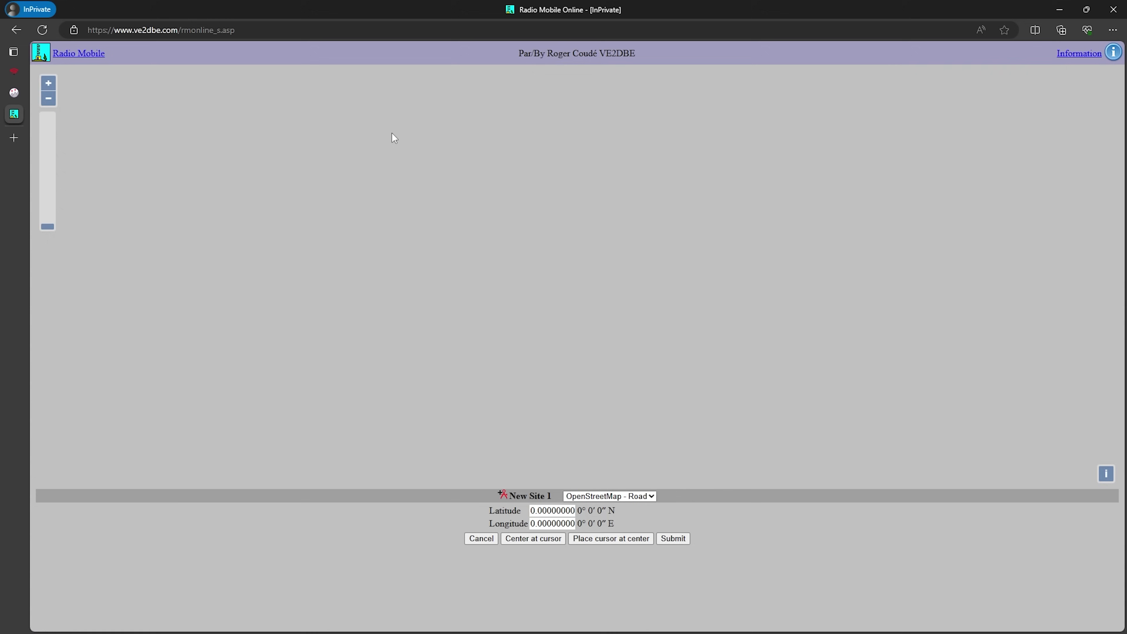
{"action": "left_click_drag", "start_coordinate": [578, 268], "coordinate": [443, 200]}
{"action": "scroll", "coordinate": [443, 201], "scroll_direction": "up", "scroll_amount": 4}
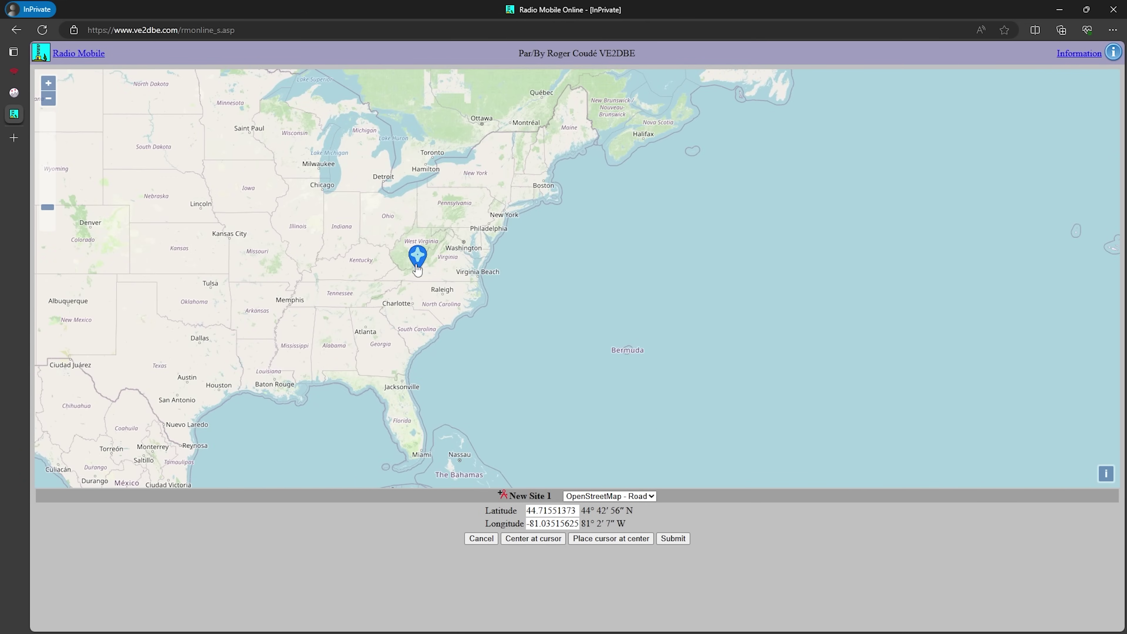
{"action": "left_click_drag", "start_coordinate": [417, 261], "coordinate": [442, 243]}
{"action": "scroll", "coordinate": [448, 242], "scroll_direction": "up", "scroll_amount": 2}
{"action": "scroll", "coordinate": [442, 244], "scroll_direction": "up", "scroll_amount": 3}
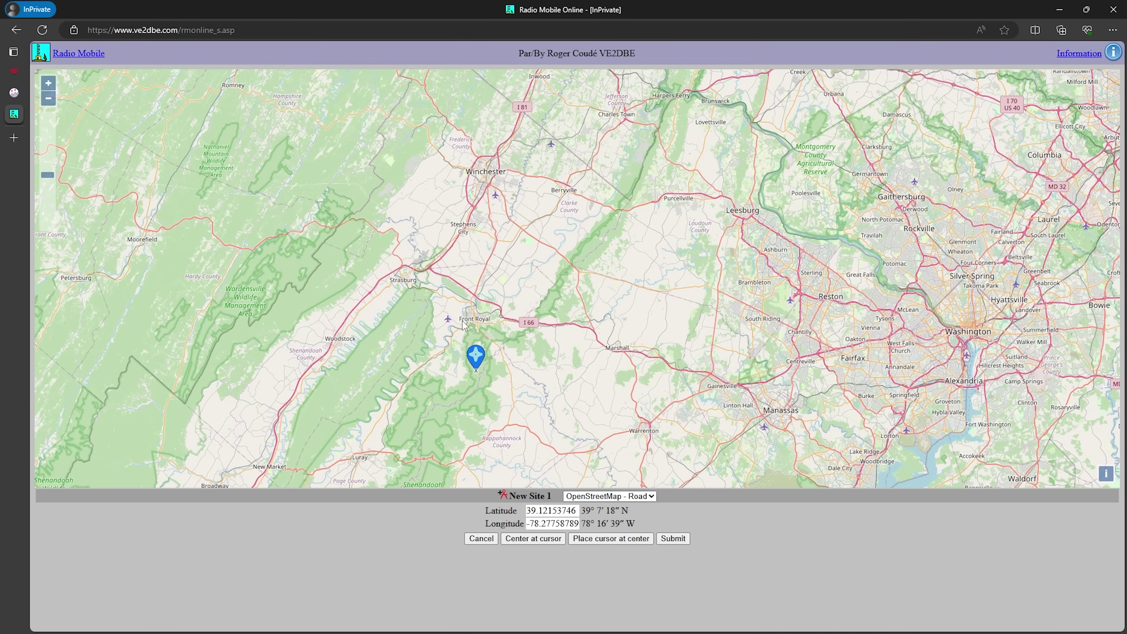
{"action": "mouse_move", "coordinate": [475, 355]}
{"action": "left_mouse_down"}
{"action": "mouse_move", "coordinate": [501, 323]}
{"action": "mouse_move", "coordinate": [514, 326]}
{"action": "left_mouse_up"}
{"action": "scroll", "coordinate": [531, 332], "scroll_direction": "up", "scroll_amount": 2}
{"action": "scroll", "coordinate": [531, 333], "scroll_direction": "up", "scroll_amount": 1}
{"action": "mouse_move", "coordinate": [405, 364]}
{"action": "left_mouse_down"}
{"action": "mouse_move", "coordinate": [321, 327]}
{"action": "mouse_move", "coordinate": [372, 362]}
{"action": "mouse_move", "coordinate": [374, 377]}
{"action": "left_mouse_up"}
{"action": "scroll", "coordinate": [385, 393], "scroll_direction": "up", "scroll_amount": 2}
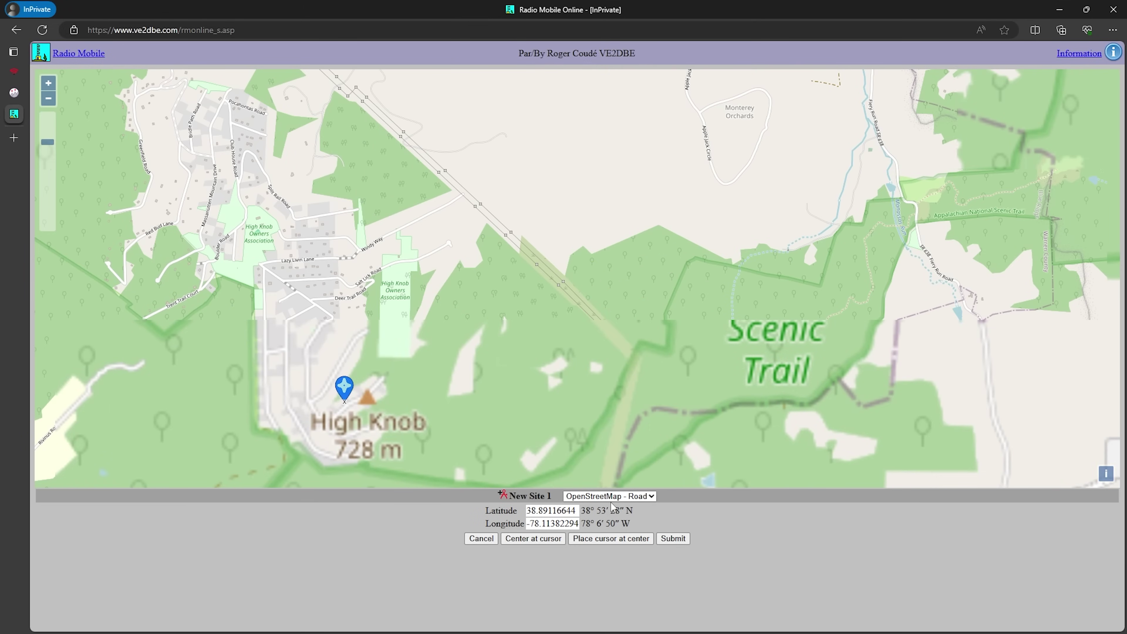
{"action": "left_click", "coordinate": [622, 496]}
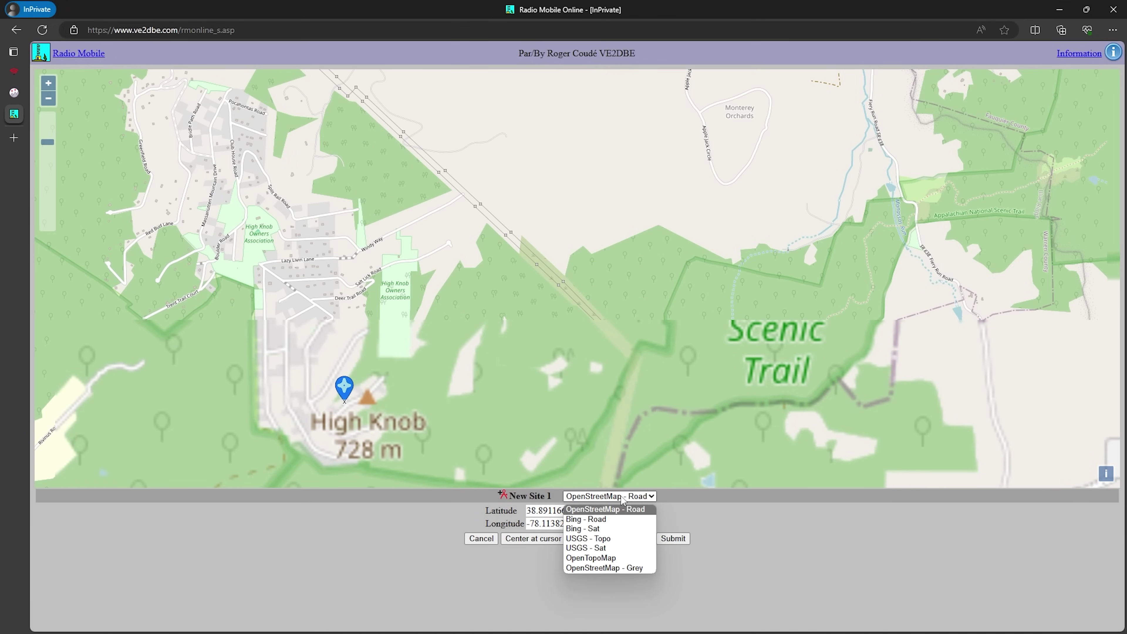
{"action": "left_click", "coordinate": [610, 538]}
{"action": "left_click_drag", "start_coordinate": [481, 377], "coordinate": [402, 279]}
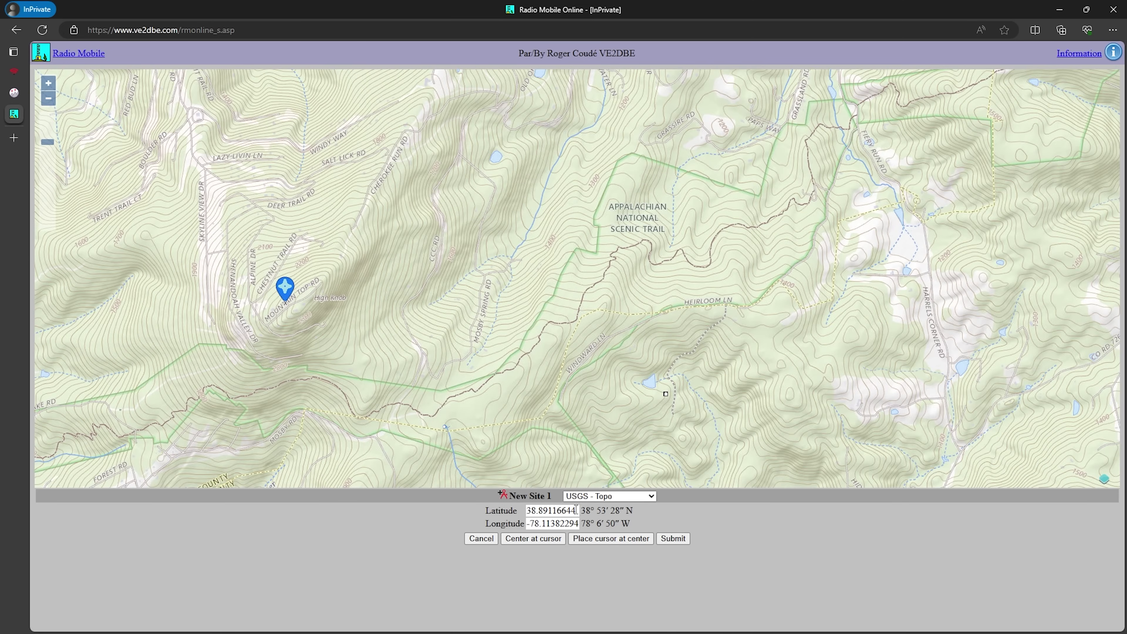
{"action": "left_click", "coordinate": [612, 499]}
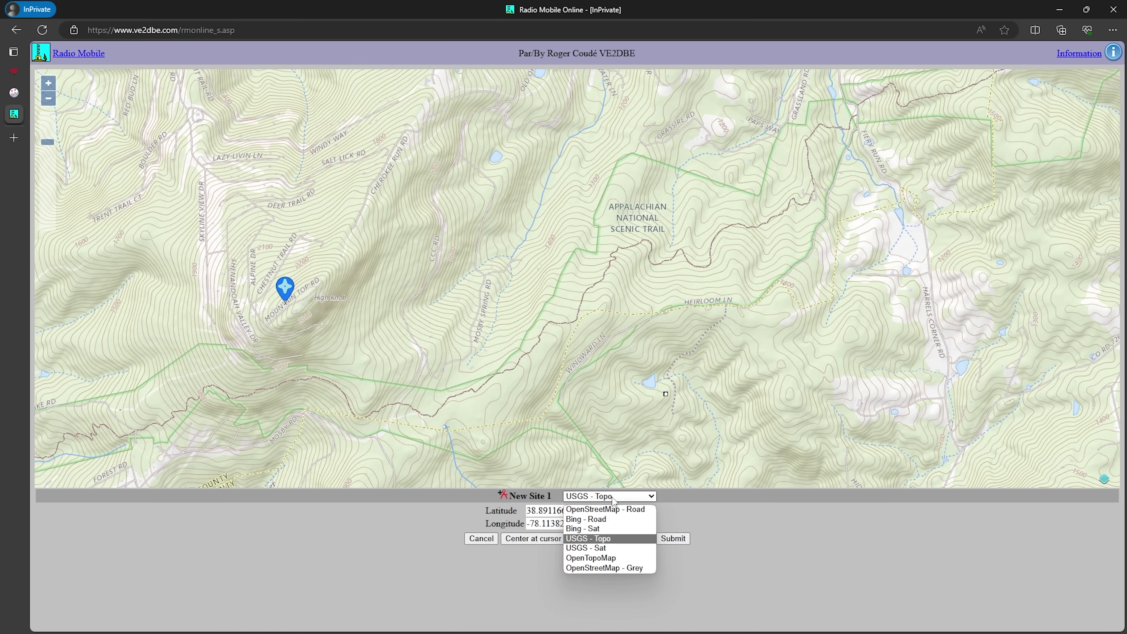
{"action": "left_click", "coordinate": [586, 519]}
{"action": "left_click", "coordinate": [582, 529]}
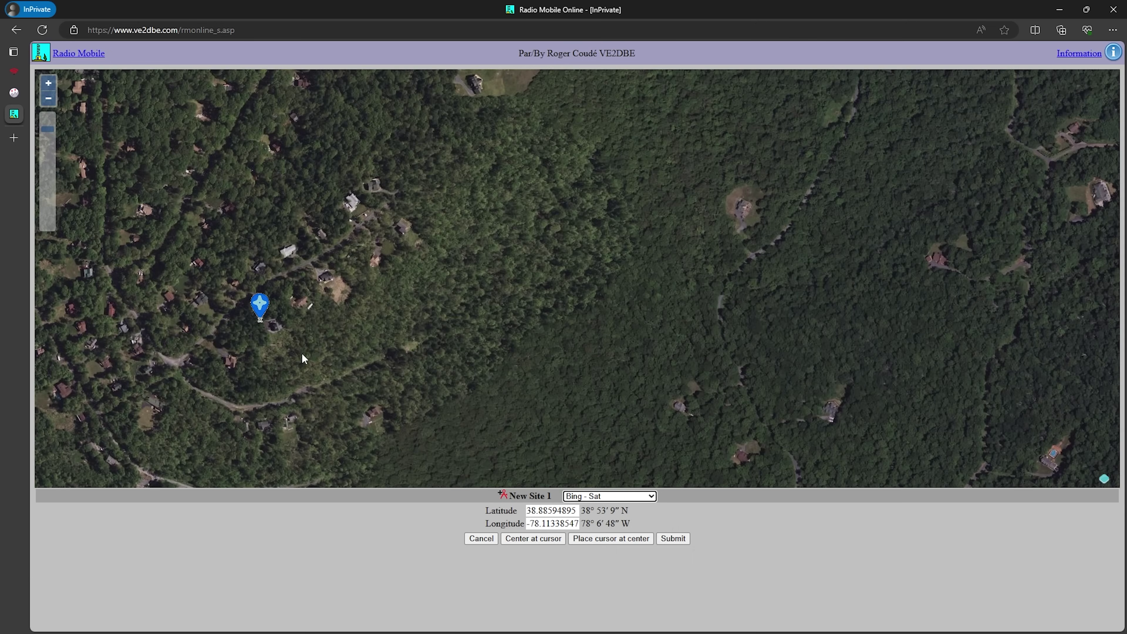
{"action": "scroll", "coordinate": [269, 311], "scroll_direction": "up", "scroll_amount": 2}
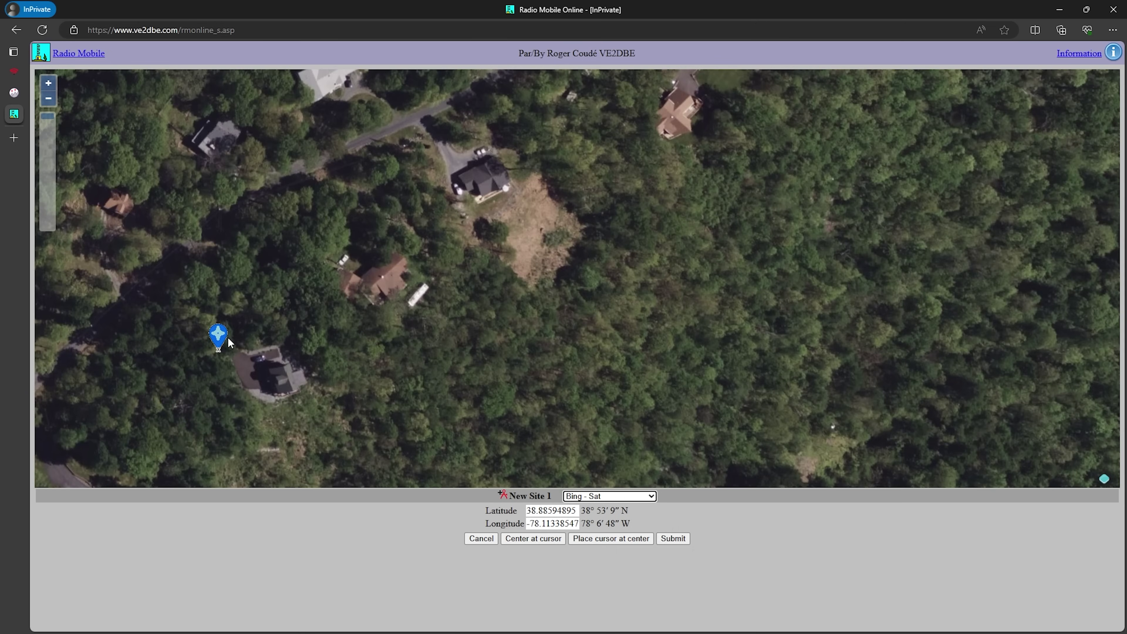
{"action": "left_click", "coordinate": [321, 309]}
{"action": "left_click", "coordinate": [386, 272]}
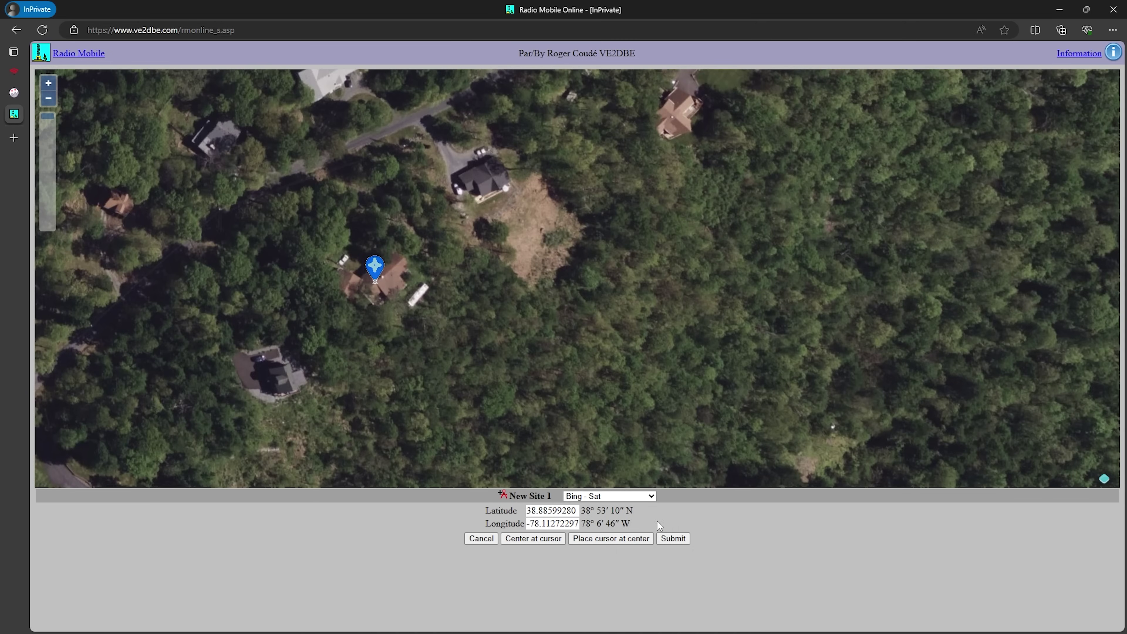
{"action": "left_click", "coordinate": [668, 538]}
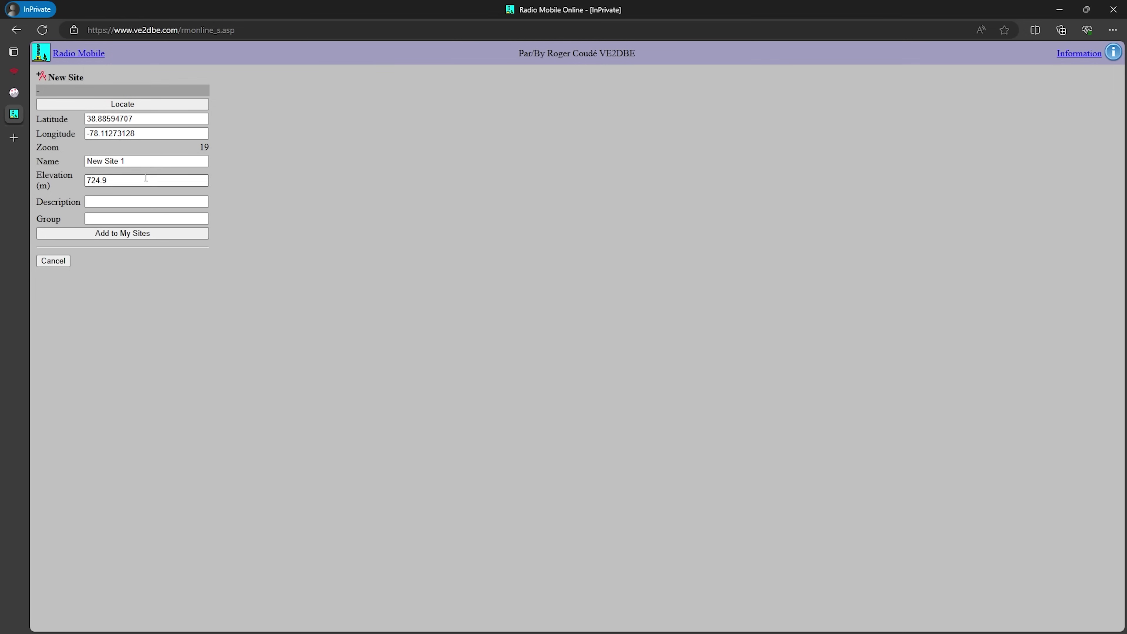
Step: Replace the default site name with FH1 and add it to My Sites
{"action": "left_click", "coordinate": [123, 161]}
{"action": "left_click_drag", "start_coordinate": [123, 161], "coordinate": [85, 162]}
{"action": "type", "text": "FH1"}
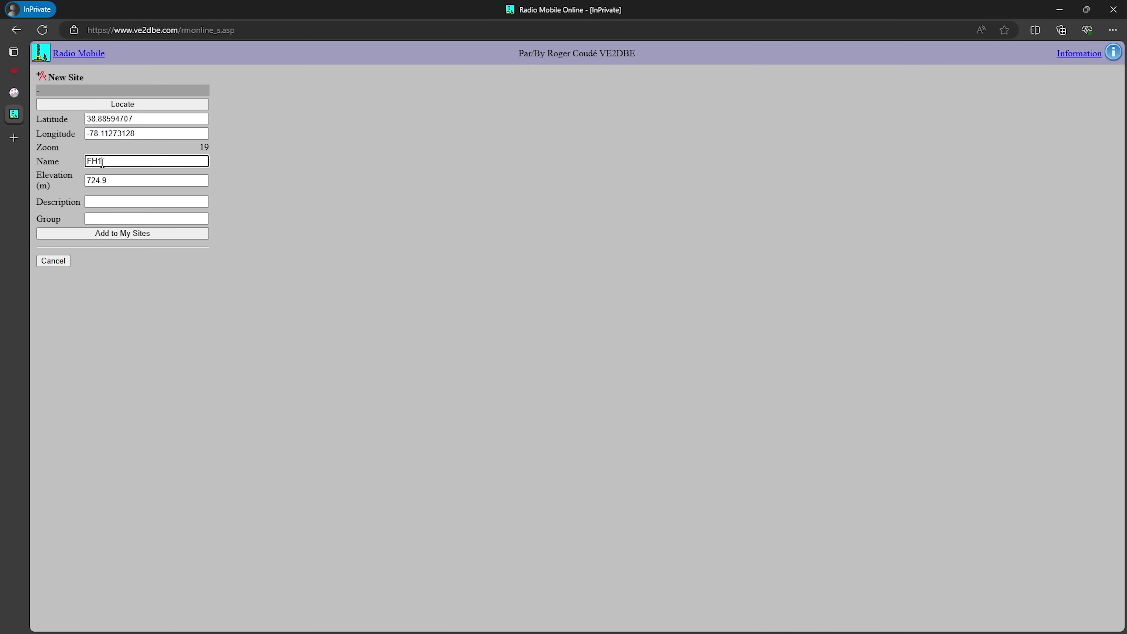
{"action": "left_click", "coordinate": [124, 236]}
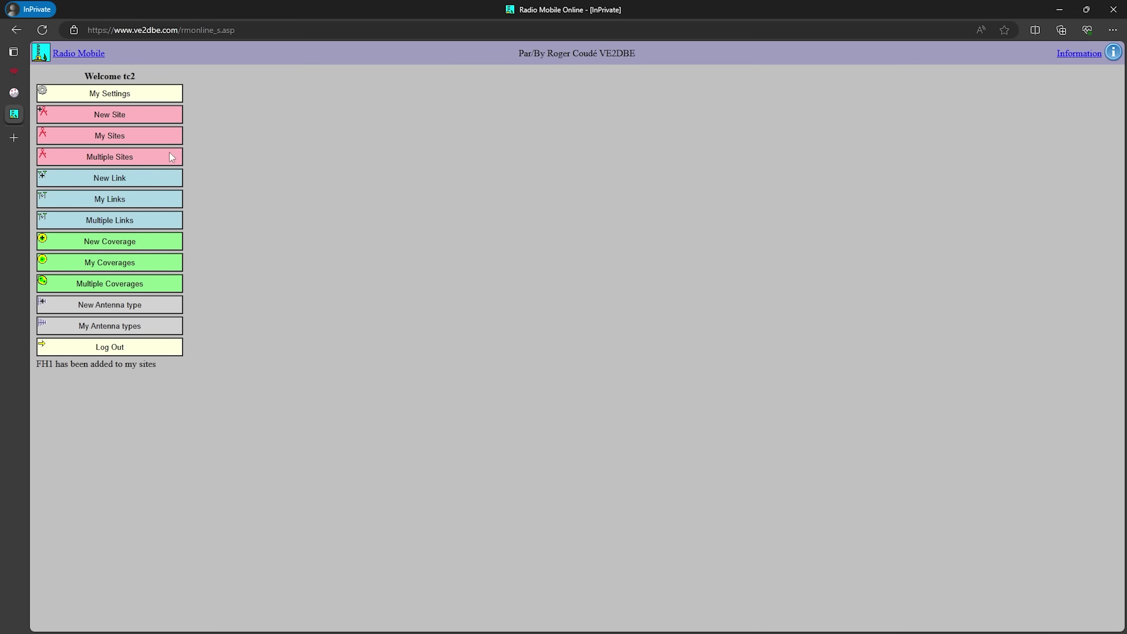
{"action": "left_click", "coordinate": [120, 134]}
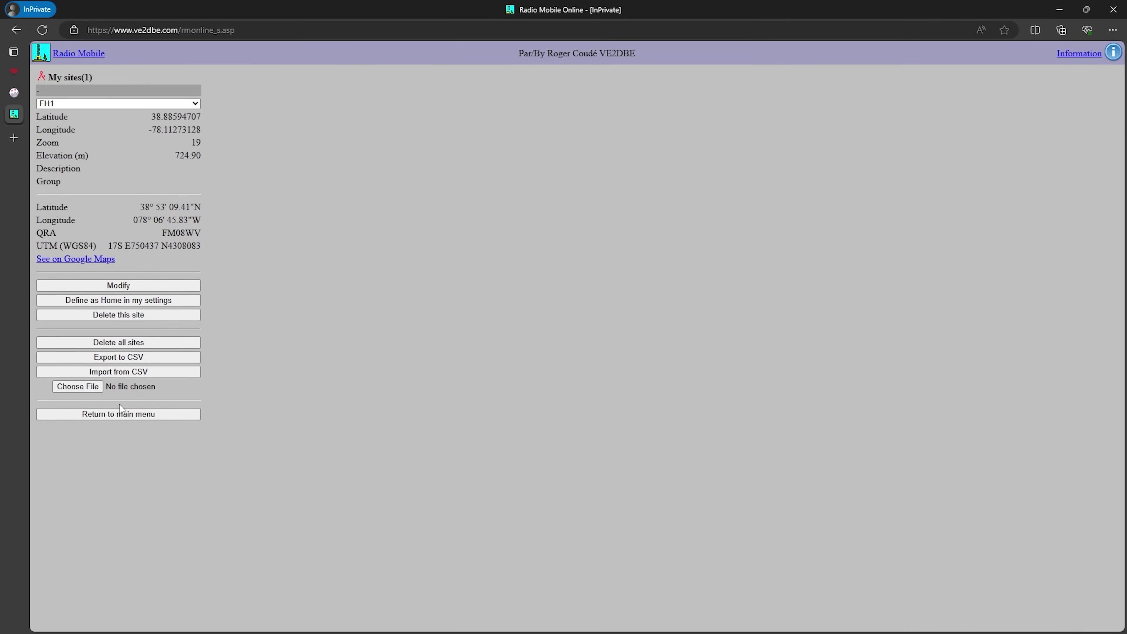
{"action": "left_click", "coordinate": [118, 416]}
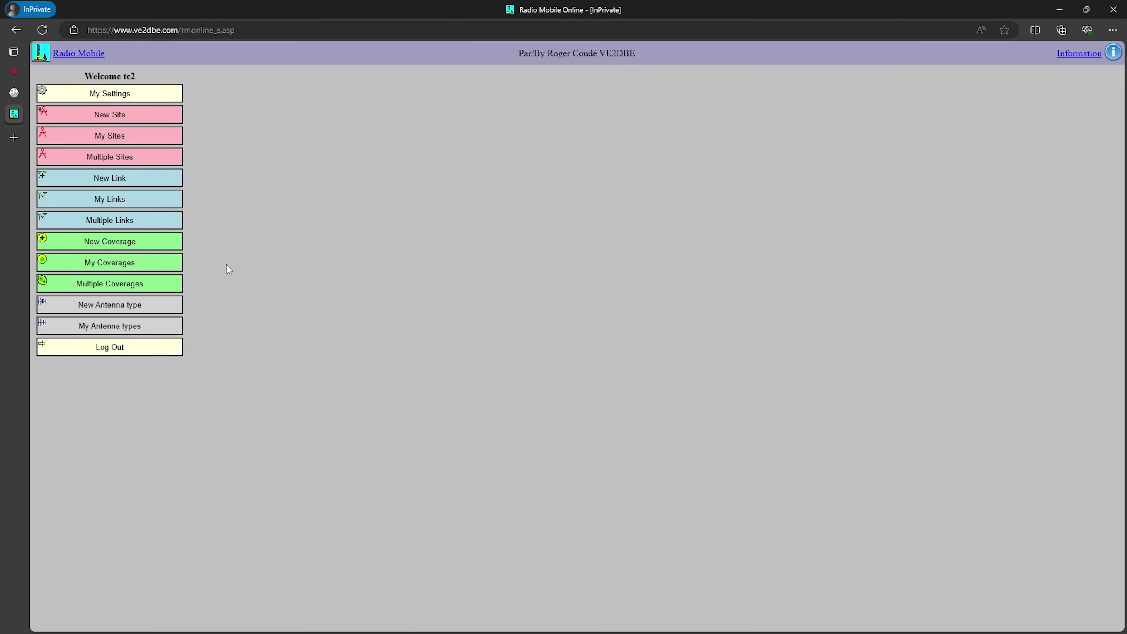
Step: Start a new coverage centred on FH1 with a 10 m antenna height and Omni antenna
{"action": "left_click", "coordinate": [102, 245]}
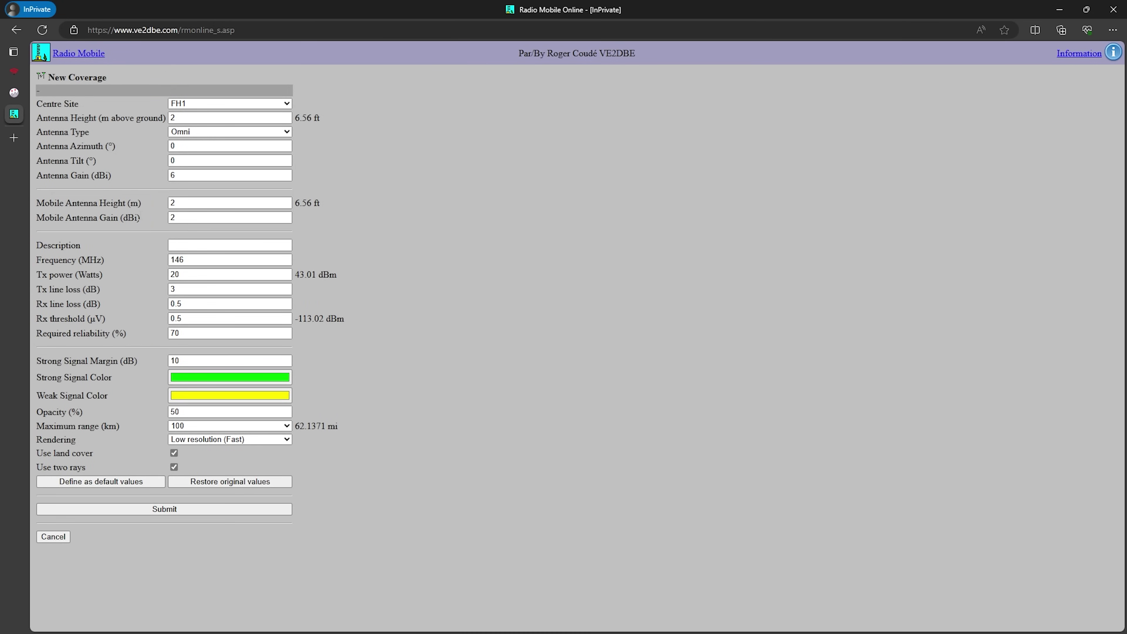
{"action": "left_click", "coordinate": [189, 106]}
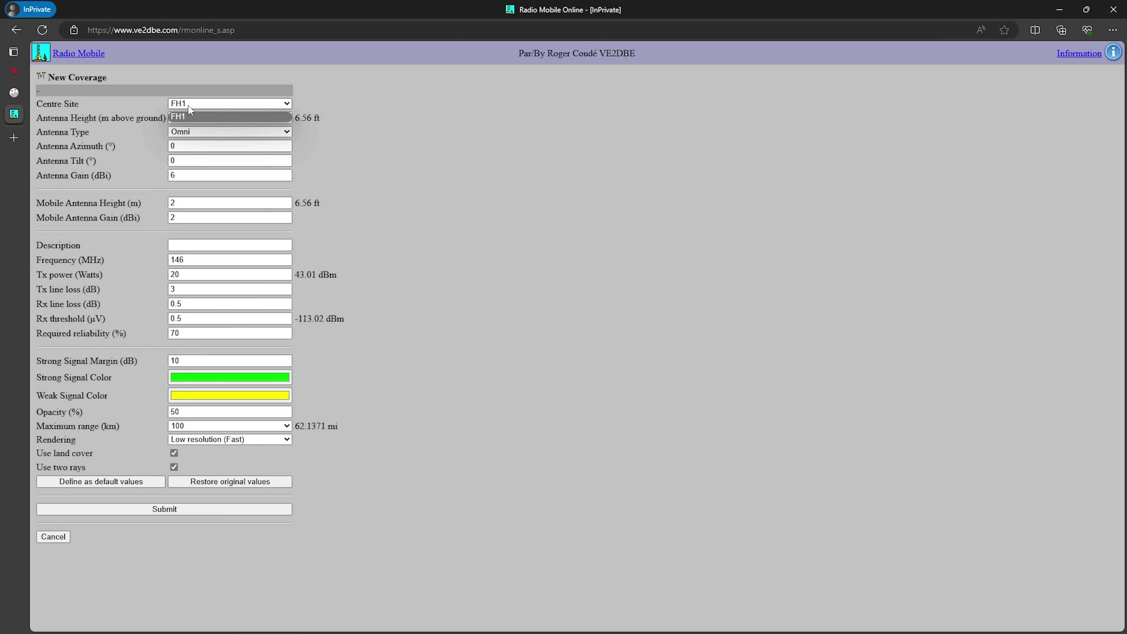
{"action": "left_click", "coordinate": [189, 106]}
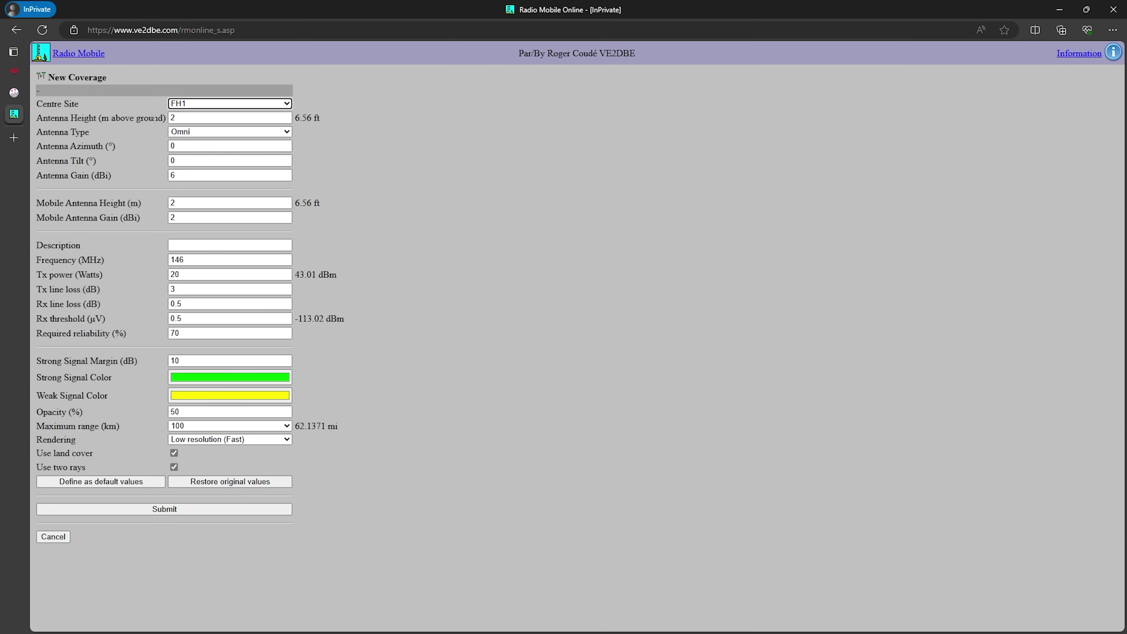
{"action": "left_click", "coordinate": [152, 118]}
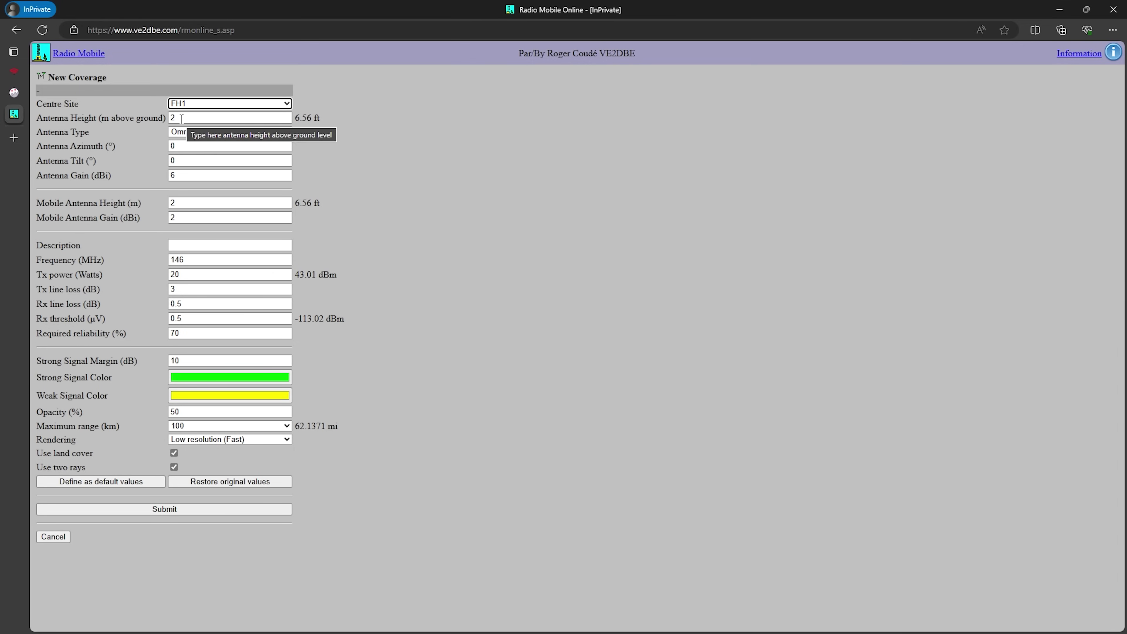
{"action": "type", "text": "10"}
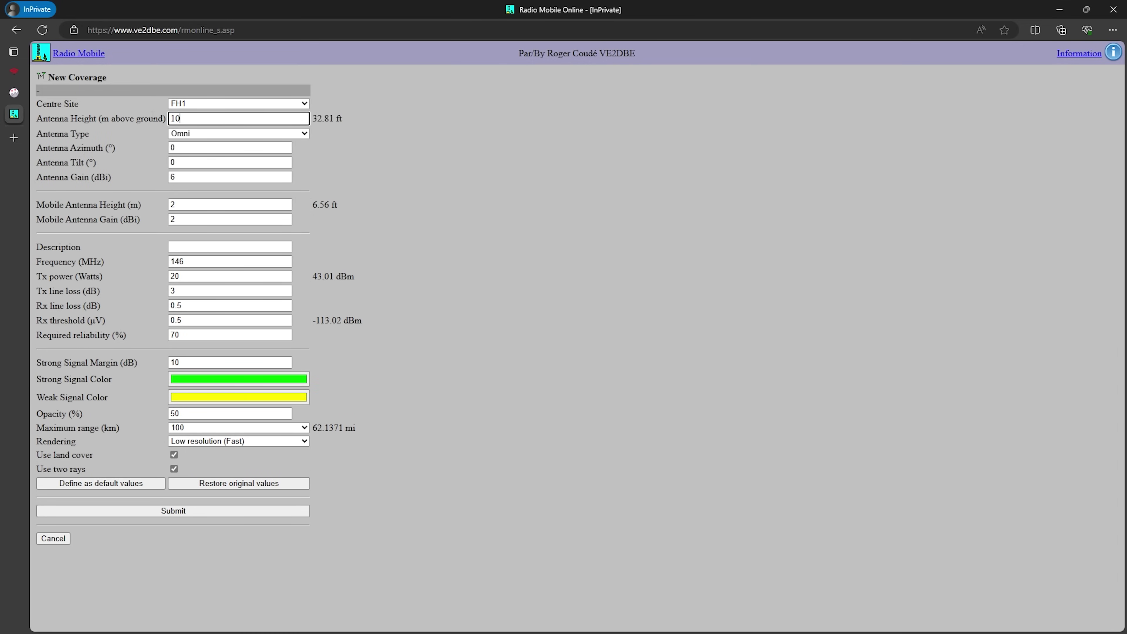
{"action": "left_click", "coordinate": [367, 146]}
{"action": "left_click", "coordinate": [183, 137]}
{"action": "left_click", "coordinate": [186, 148]}
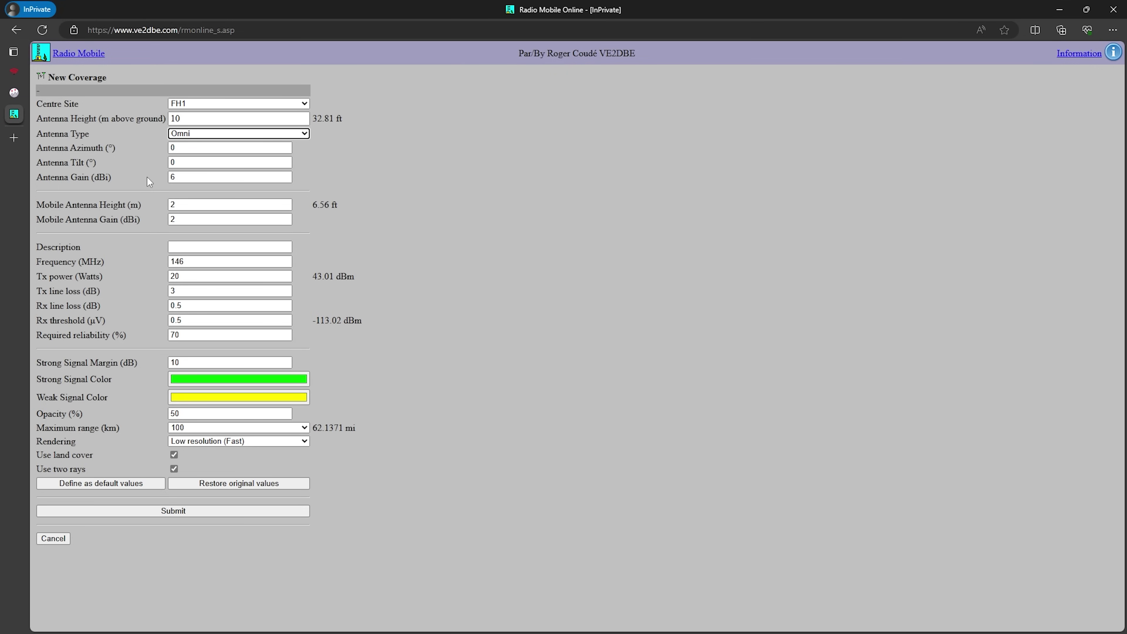
Step: Enter 5 dBi gain, 907 MHz, 0.2 W Tx power and 0.5 dB line loss, then calculate FH1's coverage
{"action": "double_click", "coordinate": [174, 177]}
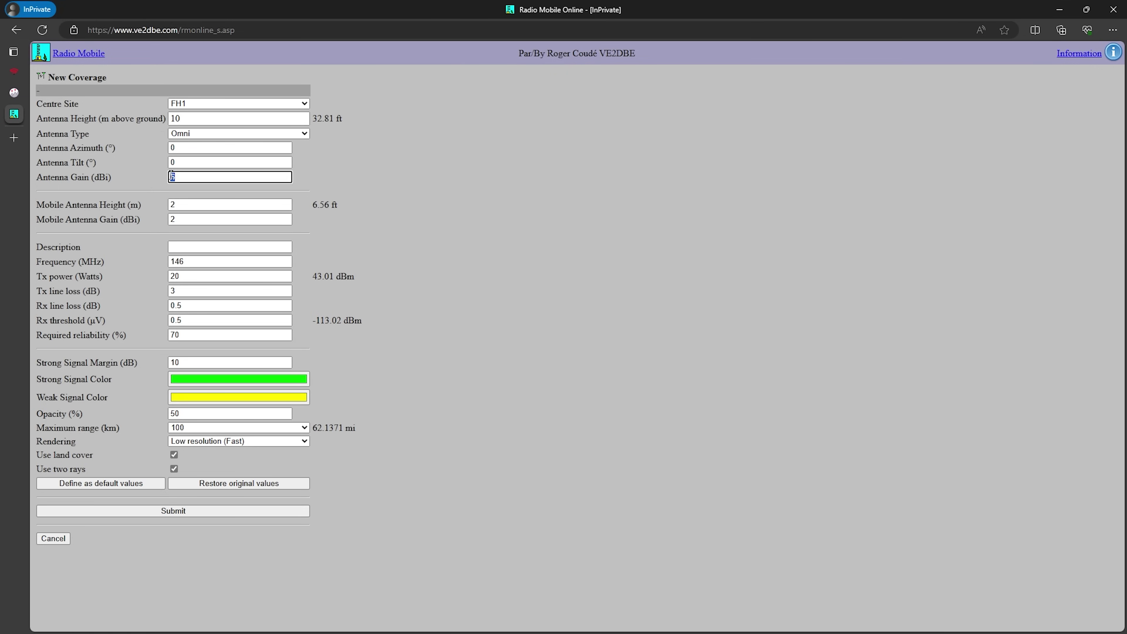
{"action": "type", "text": "5"}
{"action": "left_click", "coordinate": [311, 174]}
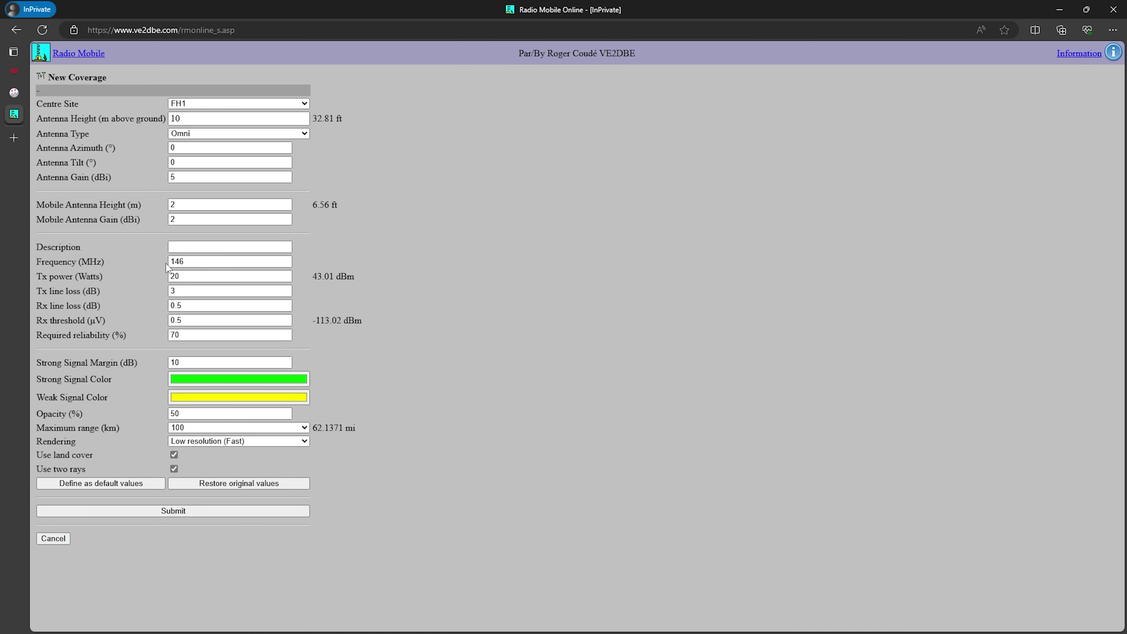
{"action": "left_click_drag", "start_coordinate": [192, 262], "coordinate": [165, 264]}
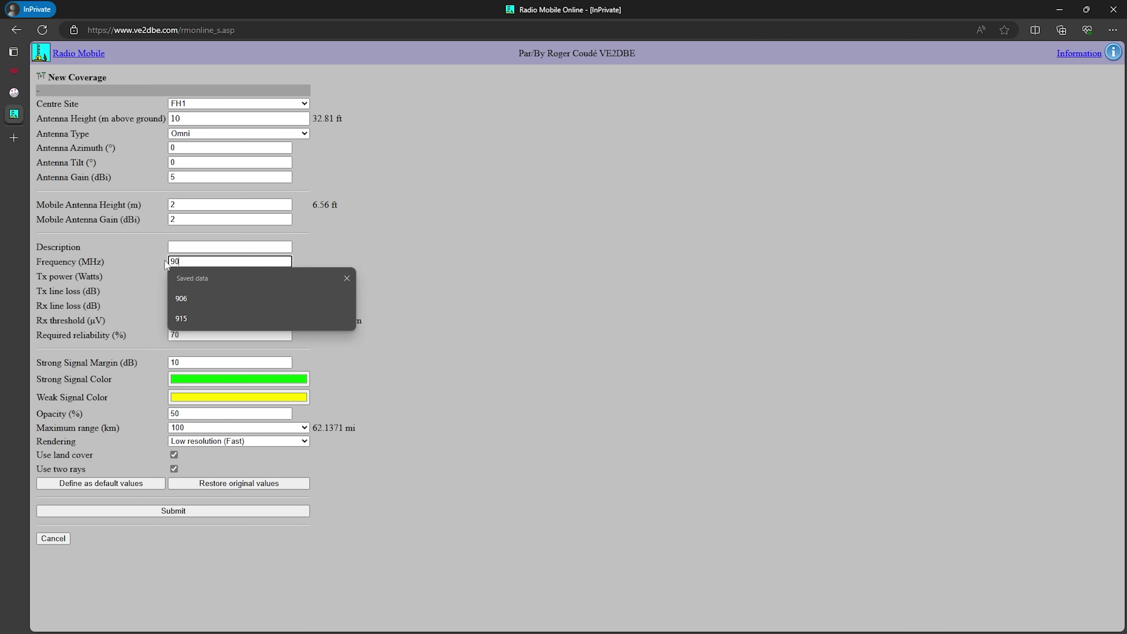
{"action": "type", "text": "907"}
{"action": "left_click", "coordinate": [194, 276]}
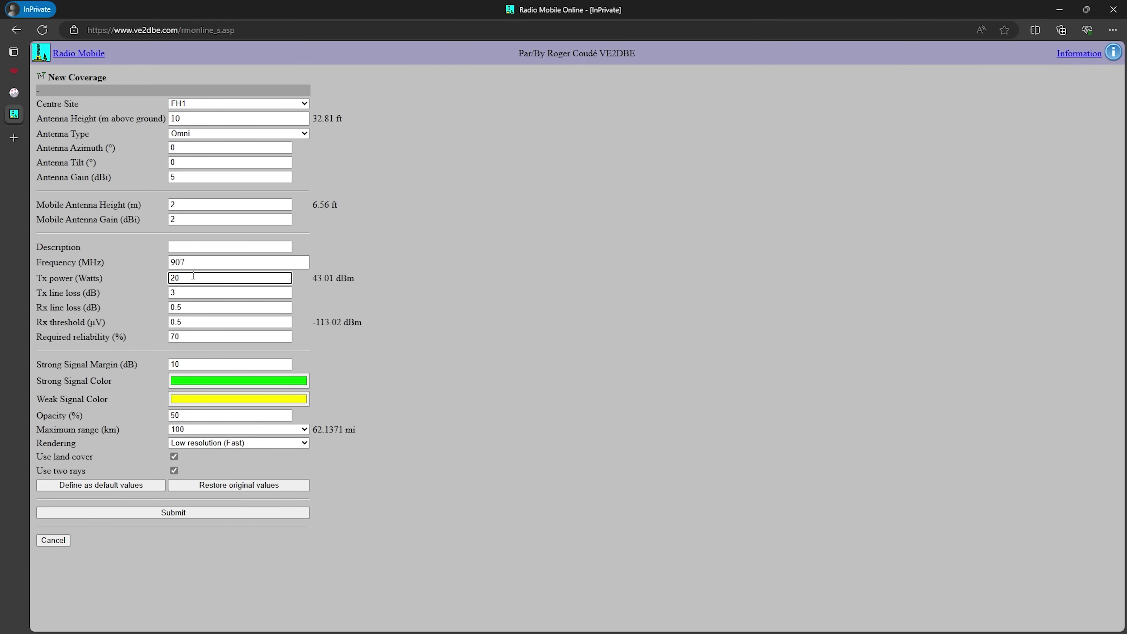
{"action": "key", "text": "BackSpace"}
{"action": "key", "text": "BackSpace"}
{"action": "type", "text": "0.2"}
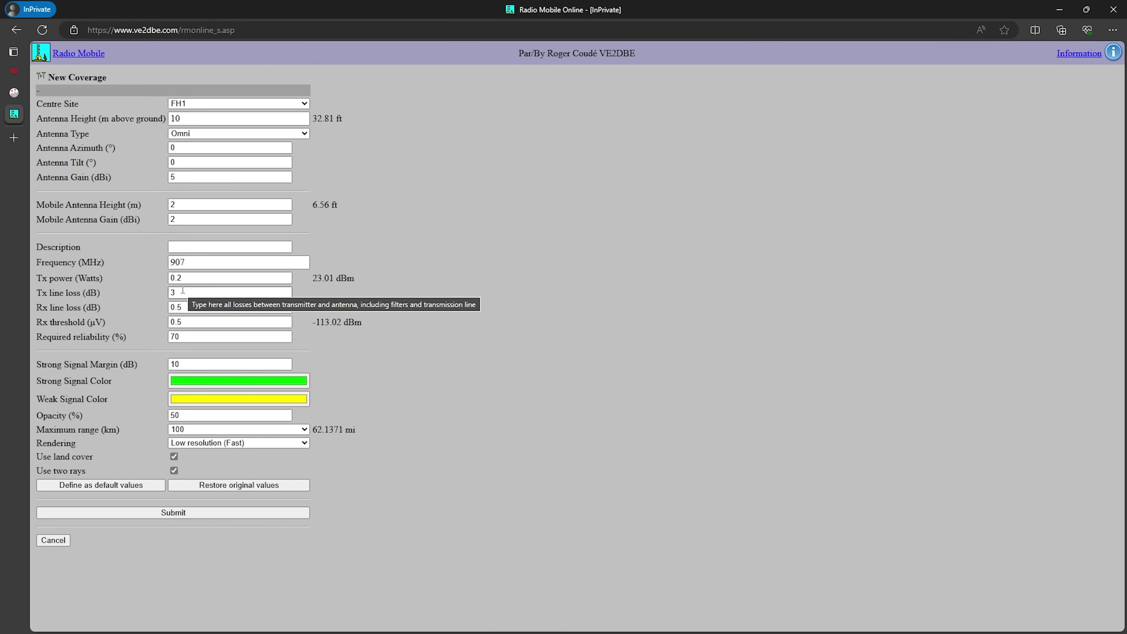
{"action": "key", "text": "Tab"}
{"action": "type", "text": "0"}
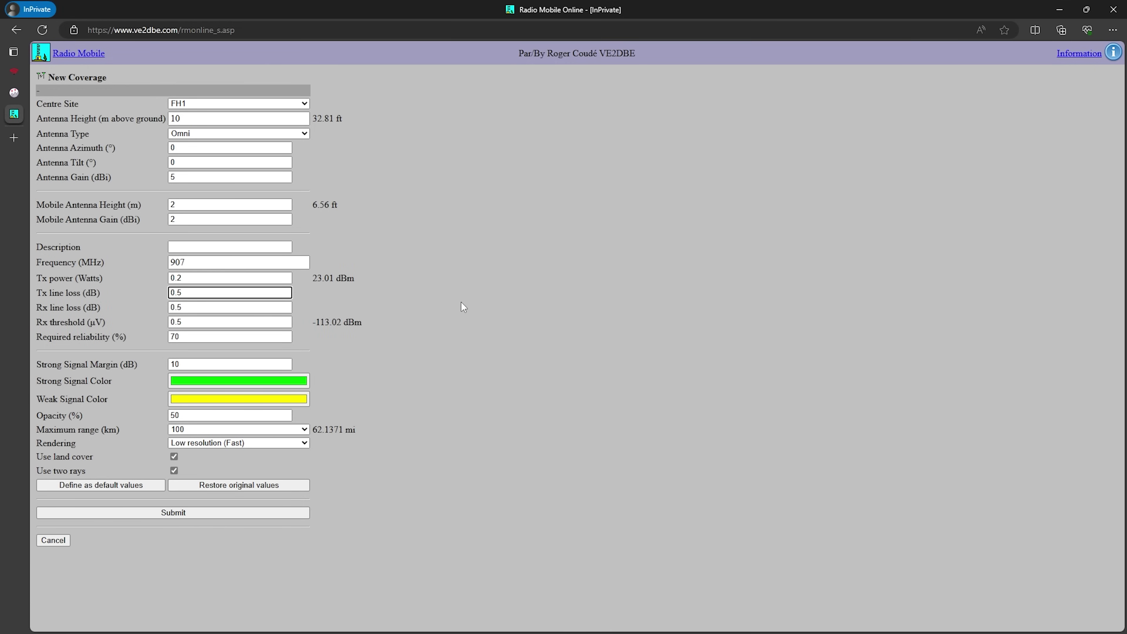
{"action": "type", "text": ".5"}
{"action": "left_click", "coordinate": [183, 517]}
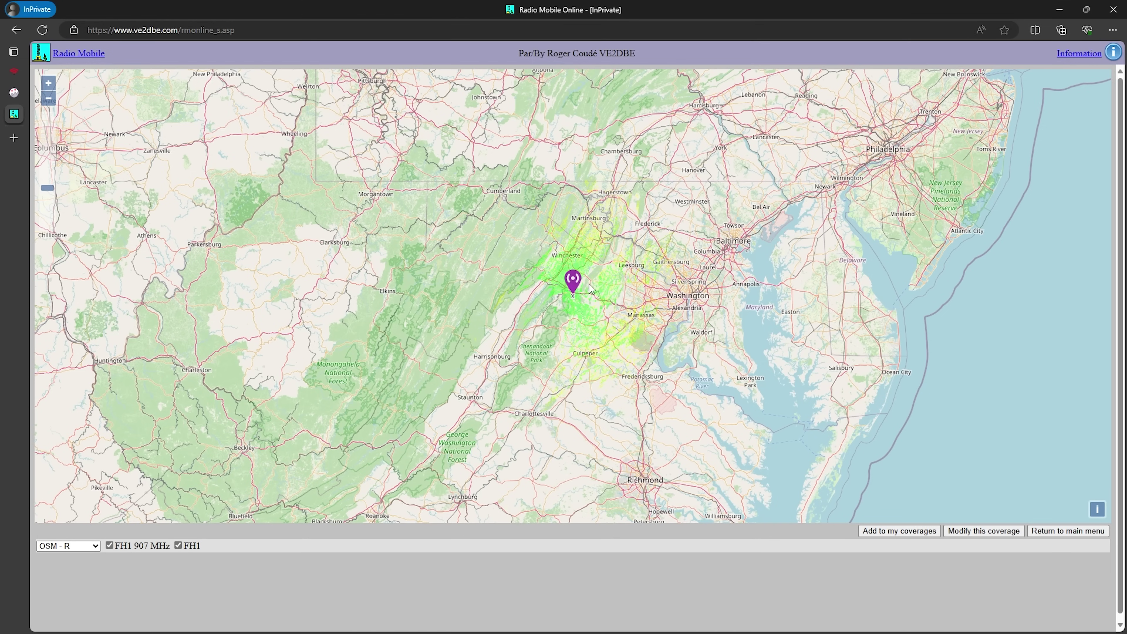
Step: Zoom the FH1 907 MHz coverage map to inspect the green and yellow signal areas
{"action": "scroll", "coordinate": [588, 290], "scroll_direction": "up", "scroll_amount": 2}
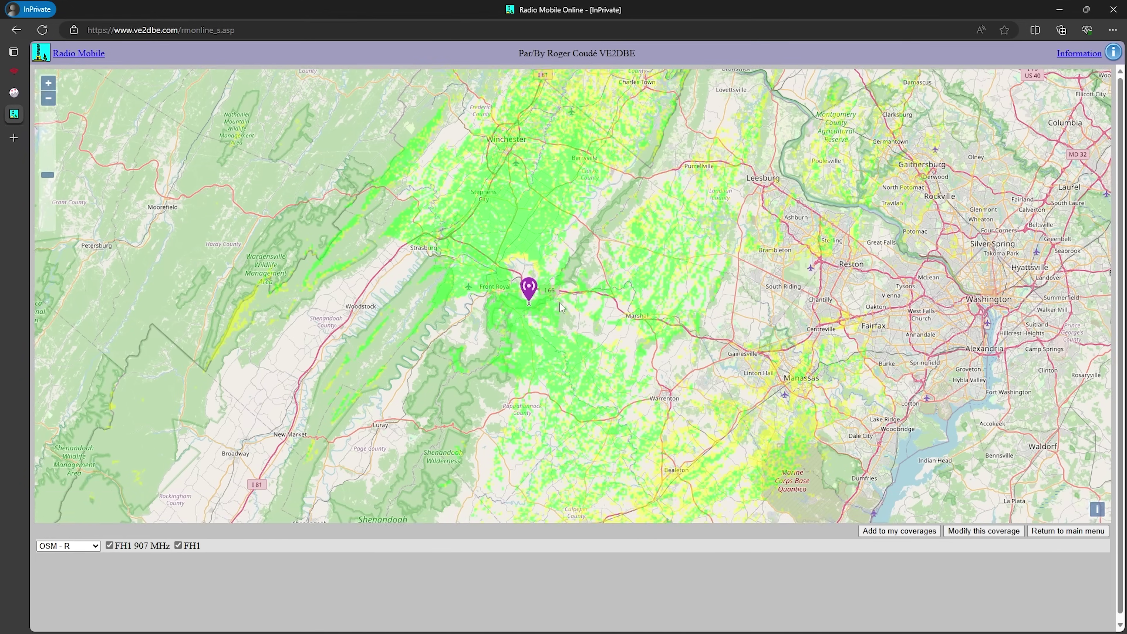
{"action": "scroll", "coordinate": [561, 304], "scroll_direction": "up", "scroll_amount": 1}
{"action": "scroll", "coordinate": [533, 331], "scroll_direction": "down", "scroll_amount": 1}
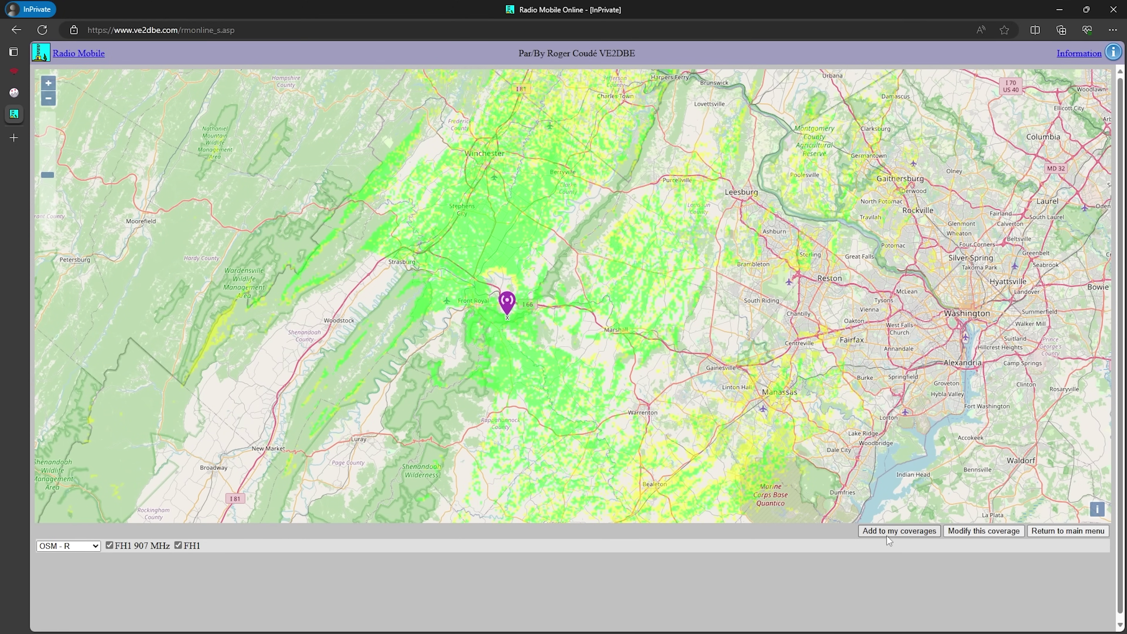
Step: Save the FH1 coverage to my coverages and review the saved coverage list
{"action": "left_click", "coordinate": [900, 531]}
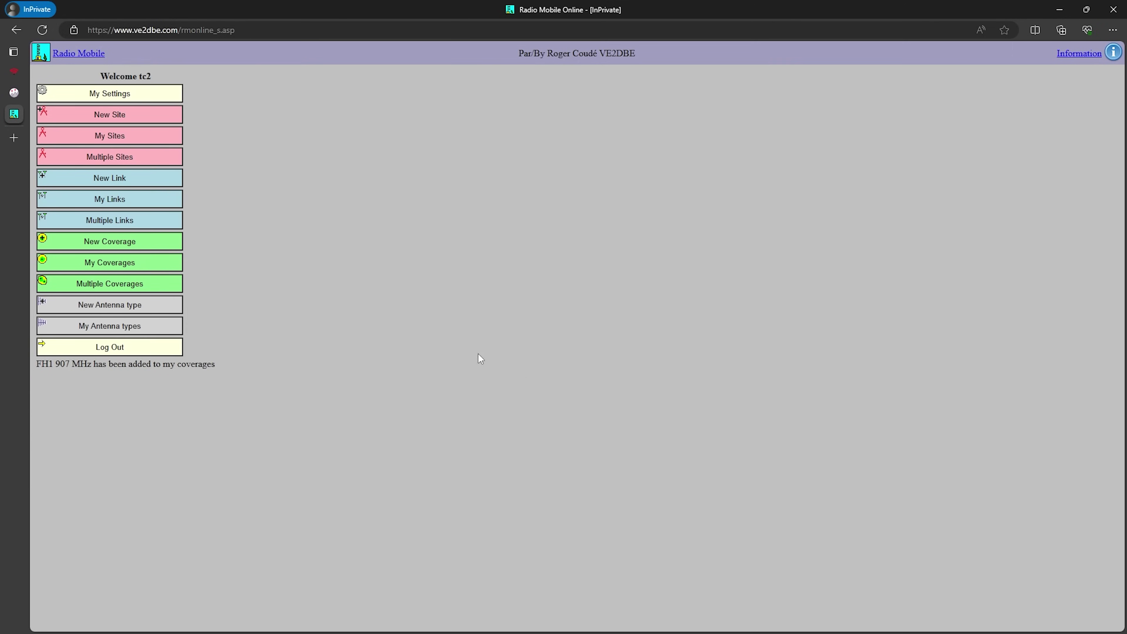
{"action": "left_click", "coordinate": [122, 265]}
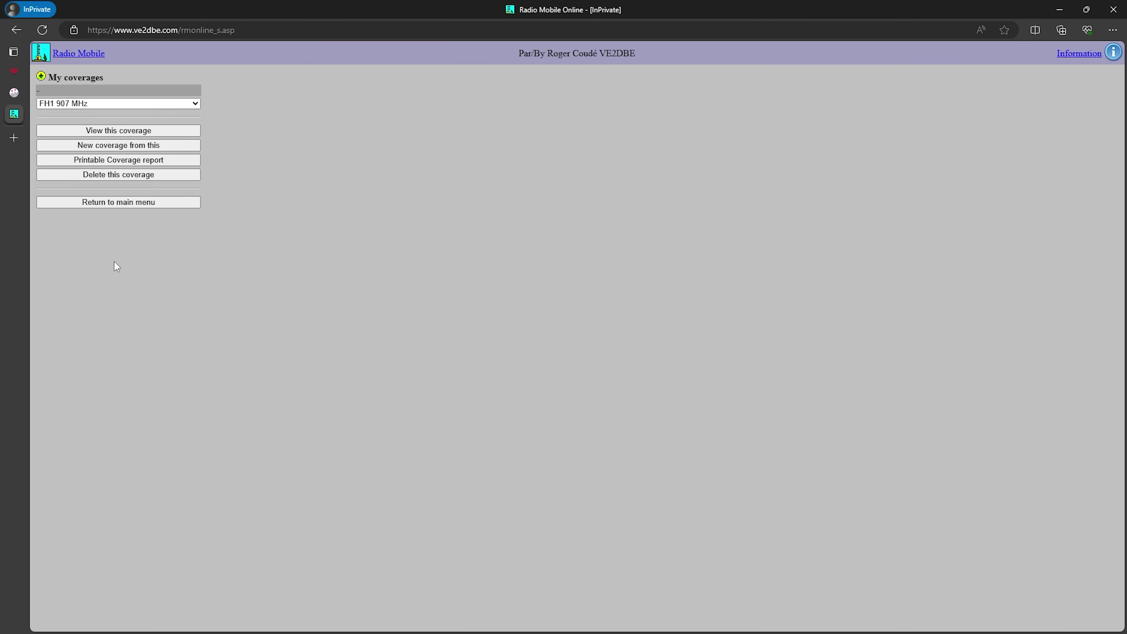
{"action": "left_click", "coordinate": [65, 106]}
{"action": "left_click", "coordinate": [291, 113]}
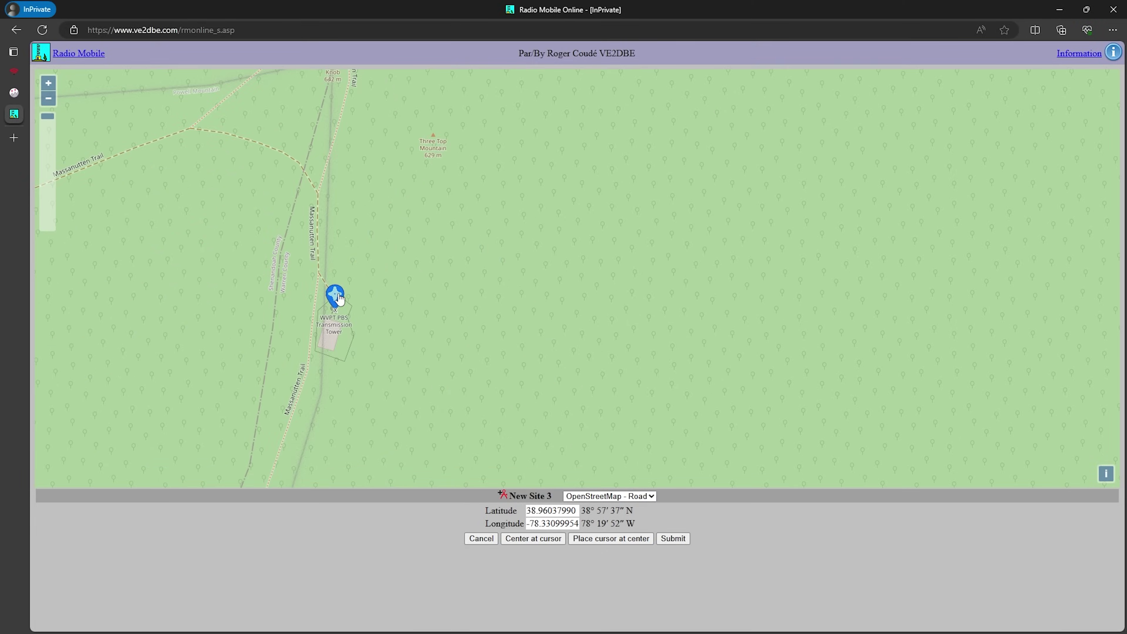
Step: Add site Ham Tower 1 and run its 907 MHz coverage with the same settings
{"action": "left_click", "coordinate": [673, 538]}
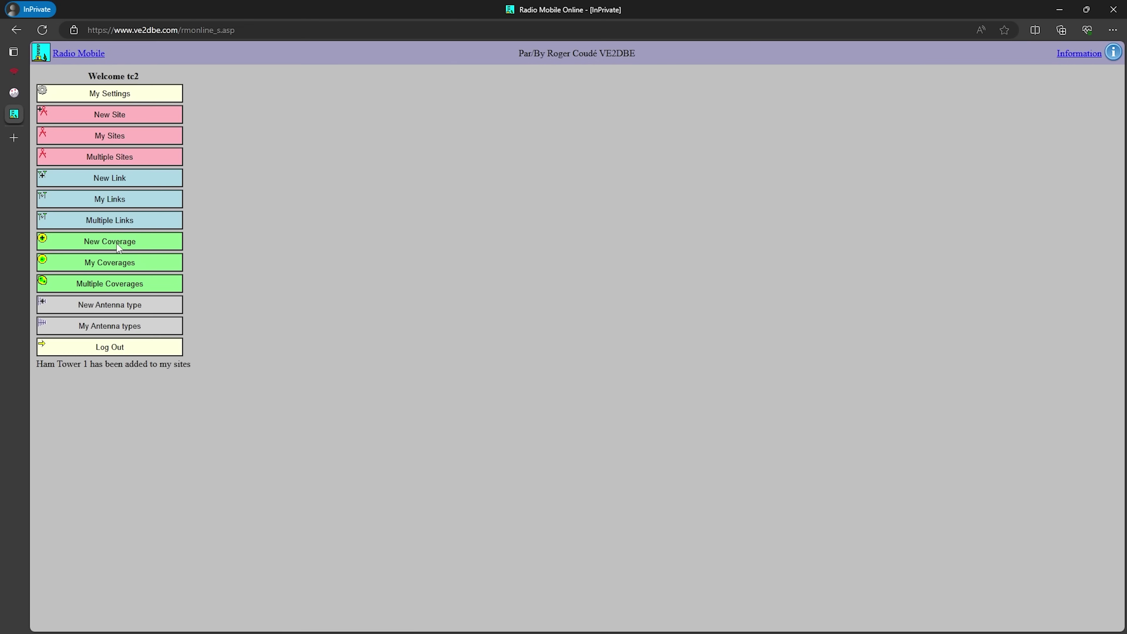
{"action": "left_click", "coordinate": [117, 240]}
{"action": "key", "text": "Tab"}
{"action": "key", "text": "Tab"}
{"action": "key", "text": "Tab"}
{"action": "key", "text": "Tab"}
{"action": "key", "text": "Tab"}
{"action": "key", "text": "Tab"}
{"action": "key", "text": "Return"}
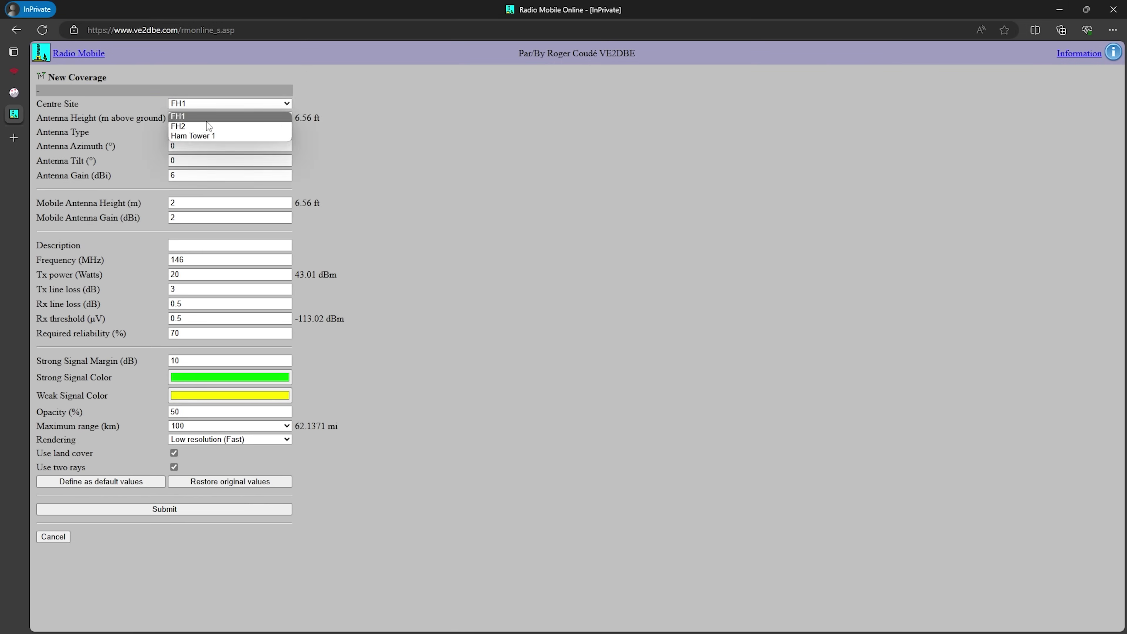
{"action": "left_click", "coordinate": [208, 135]}
{"action": "key", "text": "Tab"}
{"action": "key", "text": "Tab"}
{"action": "key", "text": "Tab"}
{"action": "key", "text": "Tab"}
{"action": "key", "text": "Tab"}
{"action": "key", "text": "Tab"}
{"action": "key", "text": "Tab"}
{"action": "key", "text": "Tab"}
{"action": "key", "text": "Tab"}
{"action": "key", "text": "Tab"}
{"action": "key", "text": "Tab"}
{"action": "key", "text": "Return"}
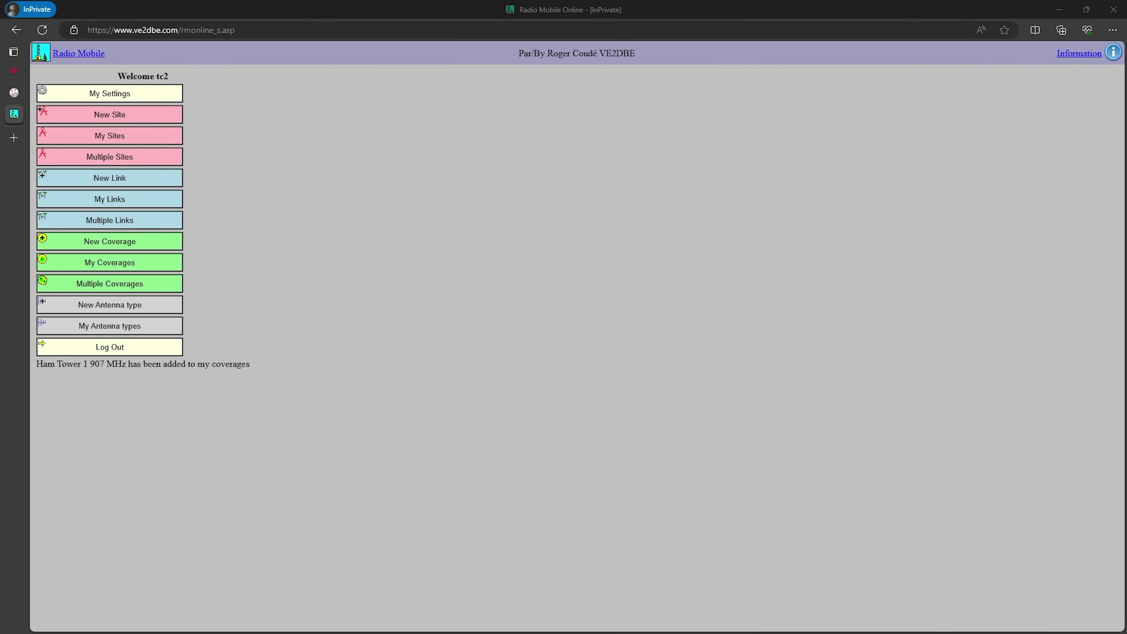
Step: Select the FH1, FH2 and Ham Tower 1 907 MHz coverages and display them on one map
{"action": "left_click", "coordinate": [95, 287]}
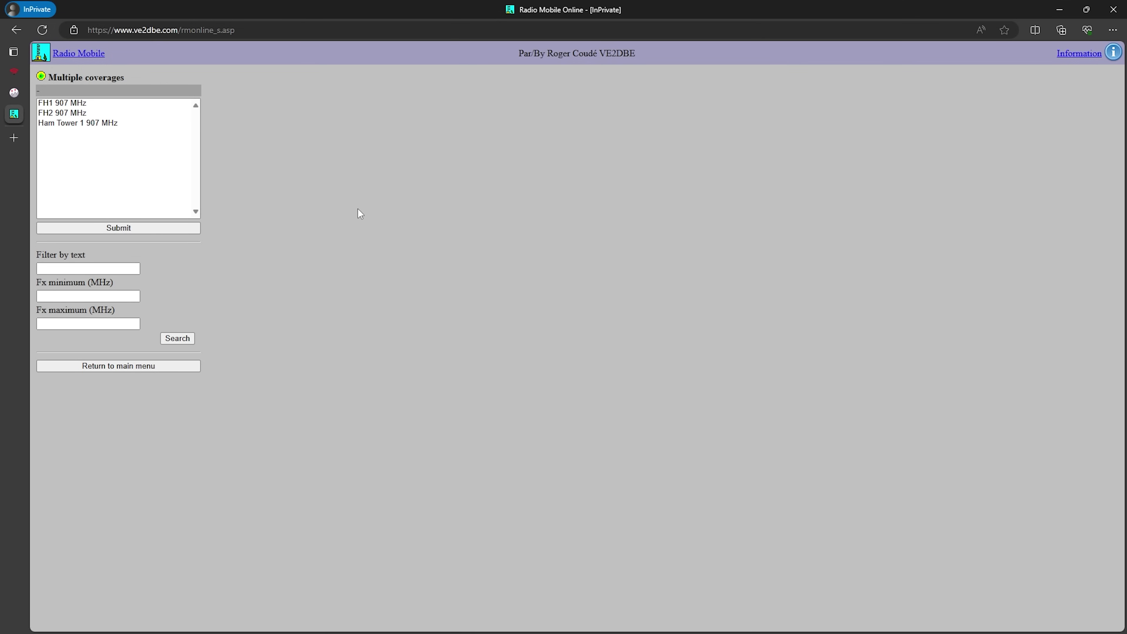
{"action": "left_click_drag", "start_coordinate": [88, 102], "coordinate": [90, 121]}
{"action": "left_click", "coordinate": [86, 104]}
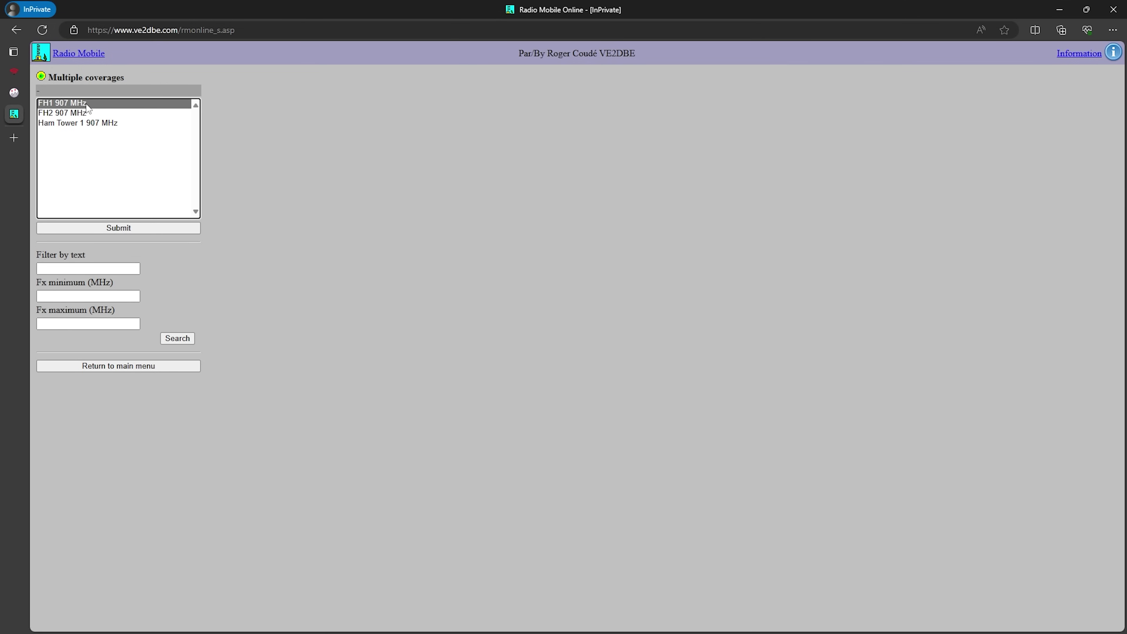
{"action": "left_click", "coordinate": [77, 125], "text": "ctrl"}
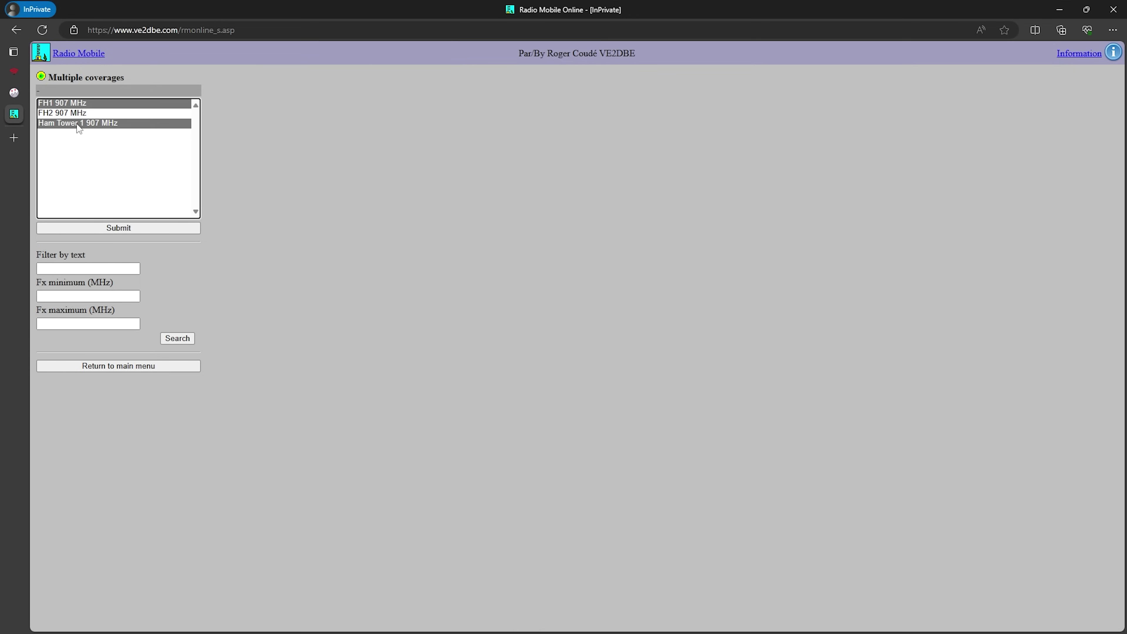
{"action": "left_click", "coordinate": [77, 113], "text": "ctrl"}
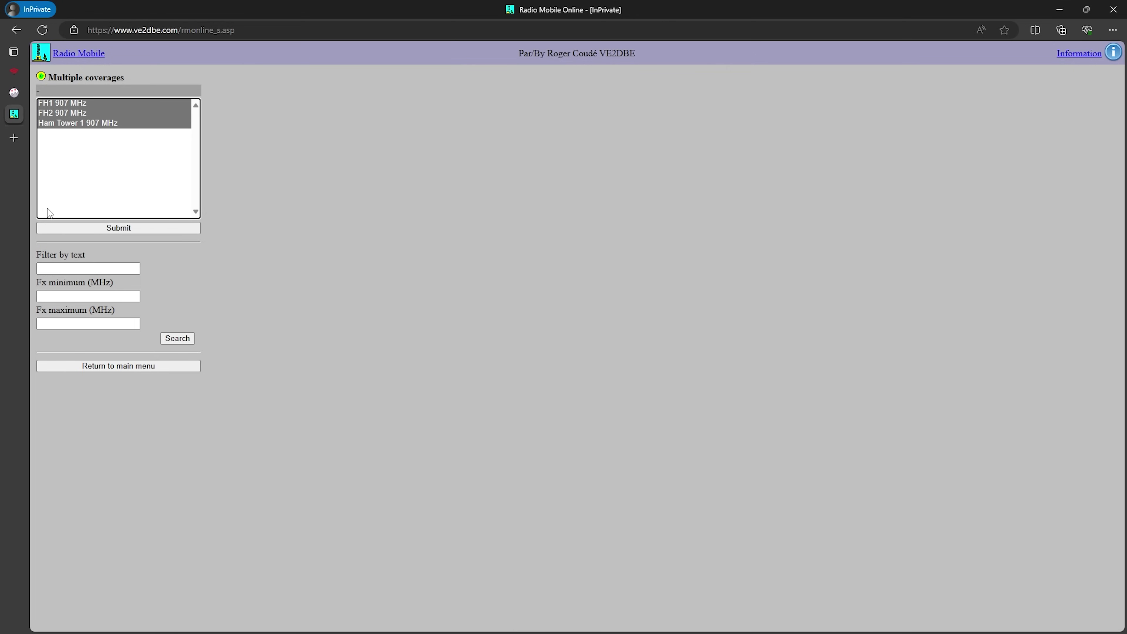
{"action": "left_click", "coordinate": [133, 225]}
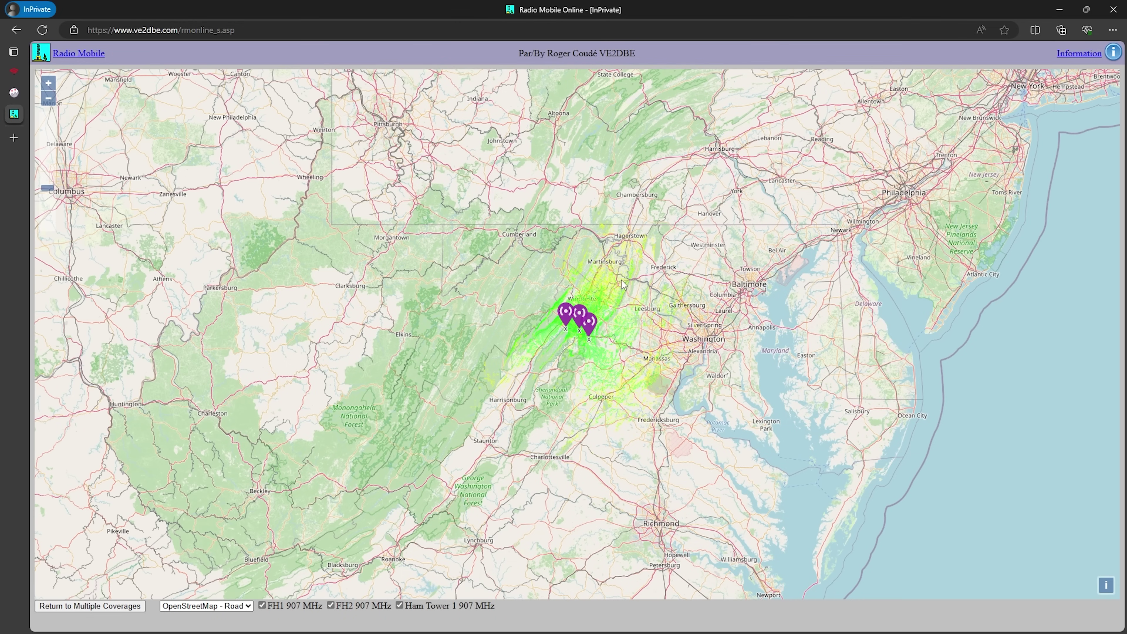
{"action": "scroll", "coordinate": [582, 331], "scroll_direction": "up", "scroll_amount": 2}
{"action": "left_click_drag", "start_coordinate": [562, 368], "coordinate": [451, 276]}
{"action": "left_click", "coordinate": [262, 606]}
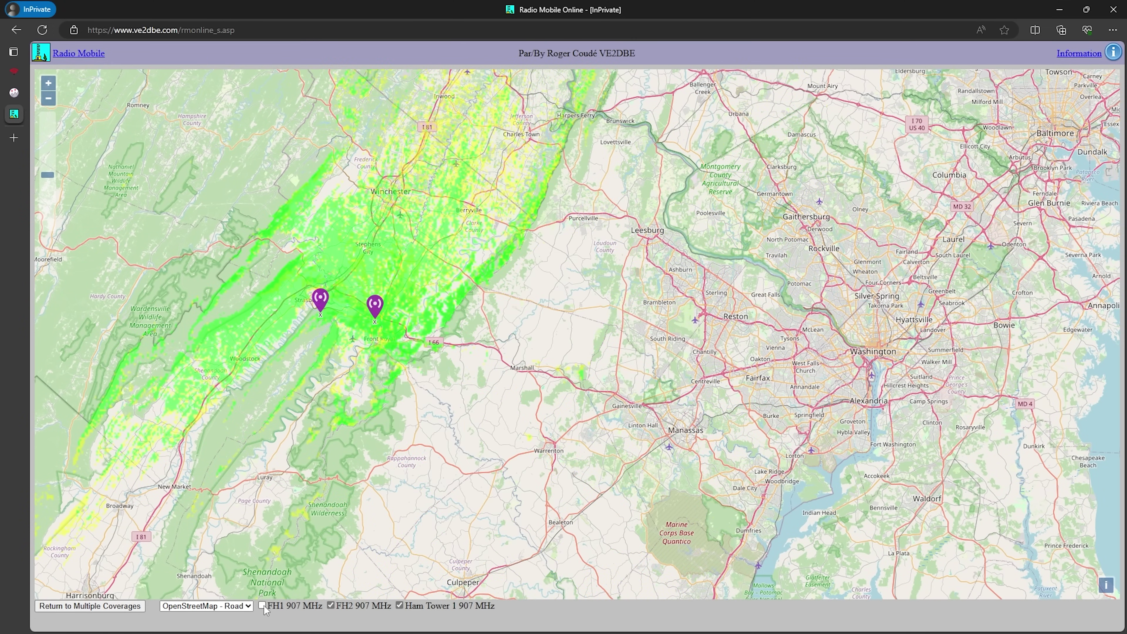
{"action": "left_click", "coordinate": [400, 606]}
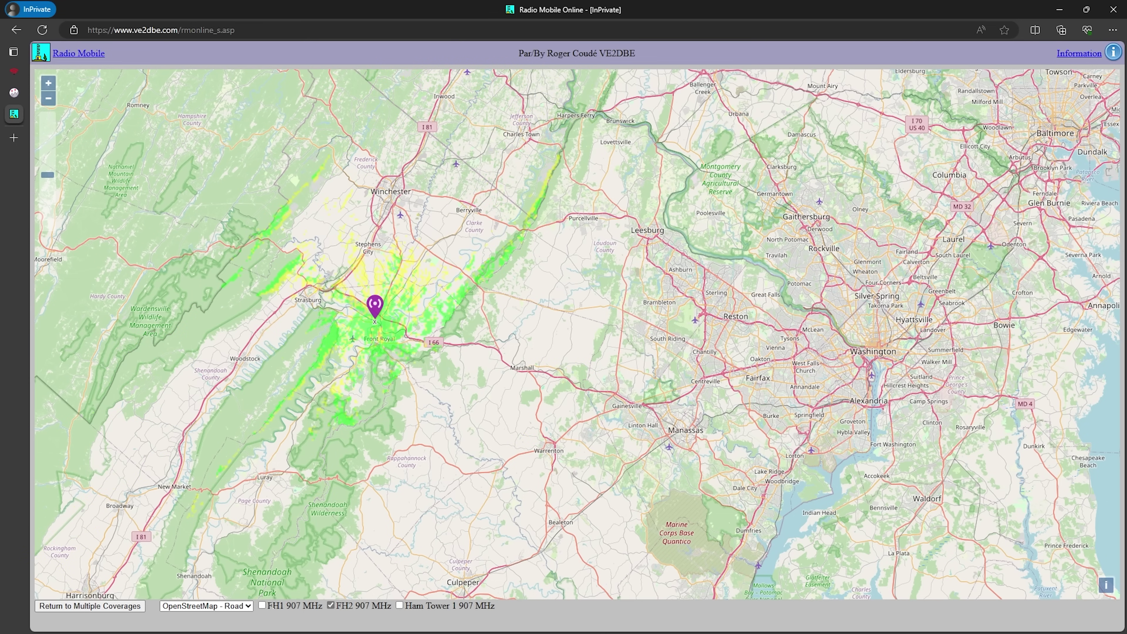
{"action": "left_click", "coordinate": [262, 606]}
{"action": "left_click", "coordinate": [400, 606]}
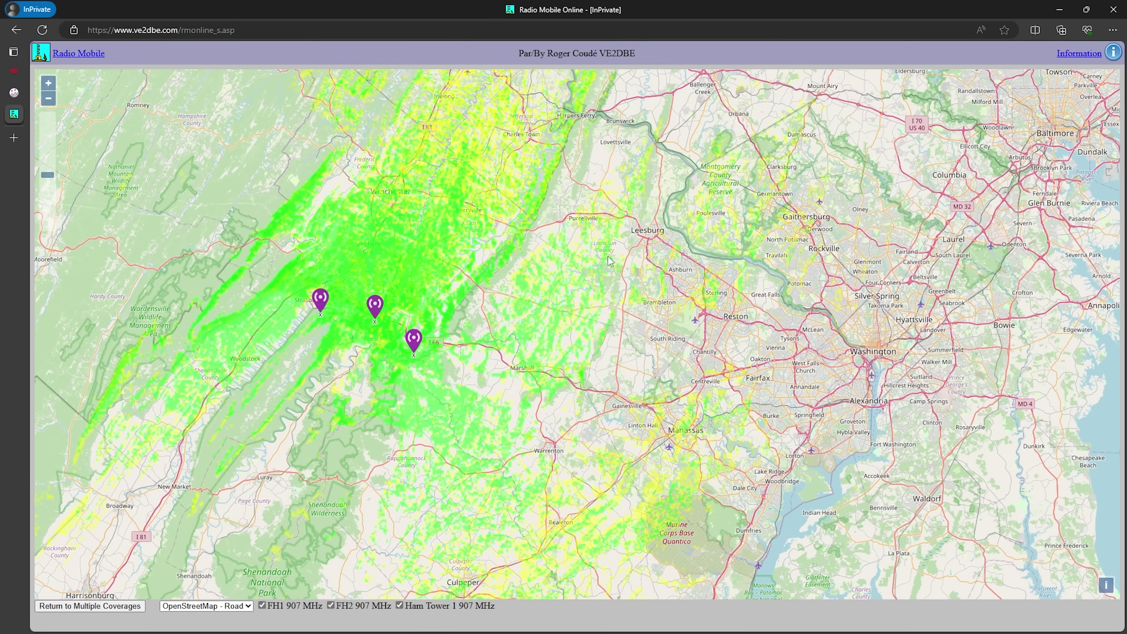
{"action": "left_click_drag", "start_coordinate": [588, 288], "coordinate": [626, 297]}
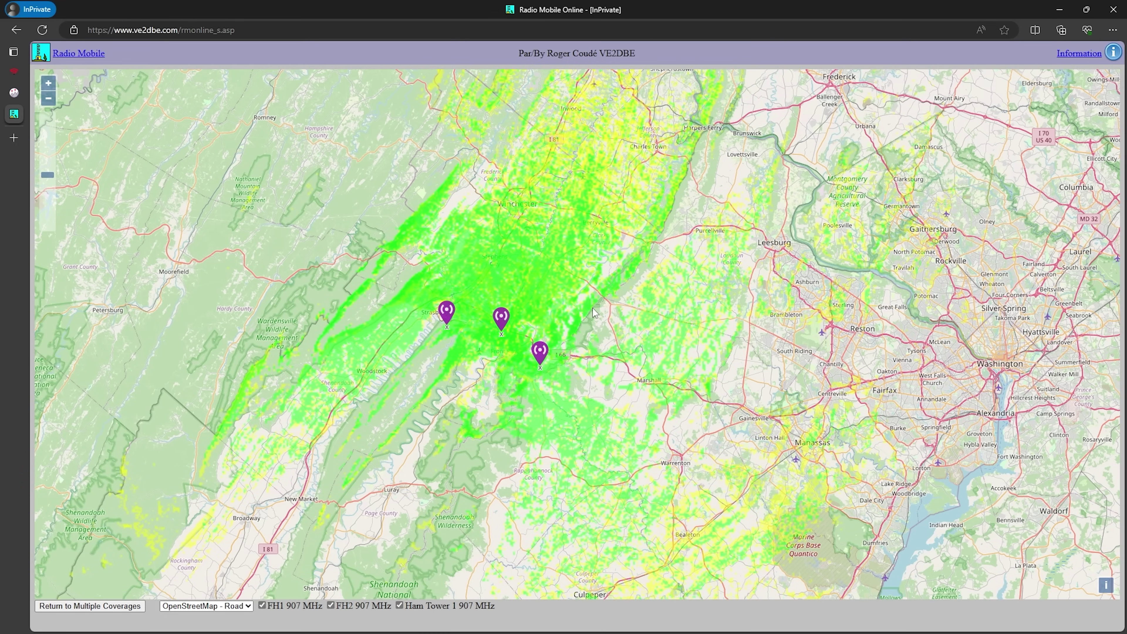
{"action": "scroll", "coordinate": [505, 270], "scroll_direction": "up", "scroll_amount": 2}
{"action": "mouse_move", "coordinate": [619, 354]}
{"action": "left_mouse_down"}
{"action": "mouse_move", "coordinate": [519, 234]}
{"action": "mouse_move", "coordinate": [610, 319]}
{"action": "left_mouse_up"}
{"action": "scroll", "coordinate": [521, 266], "scroll_direction": "down", "scroll_amount": 1}
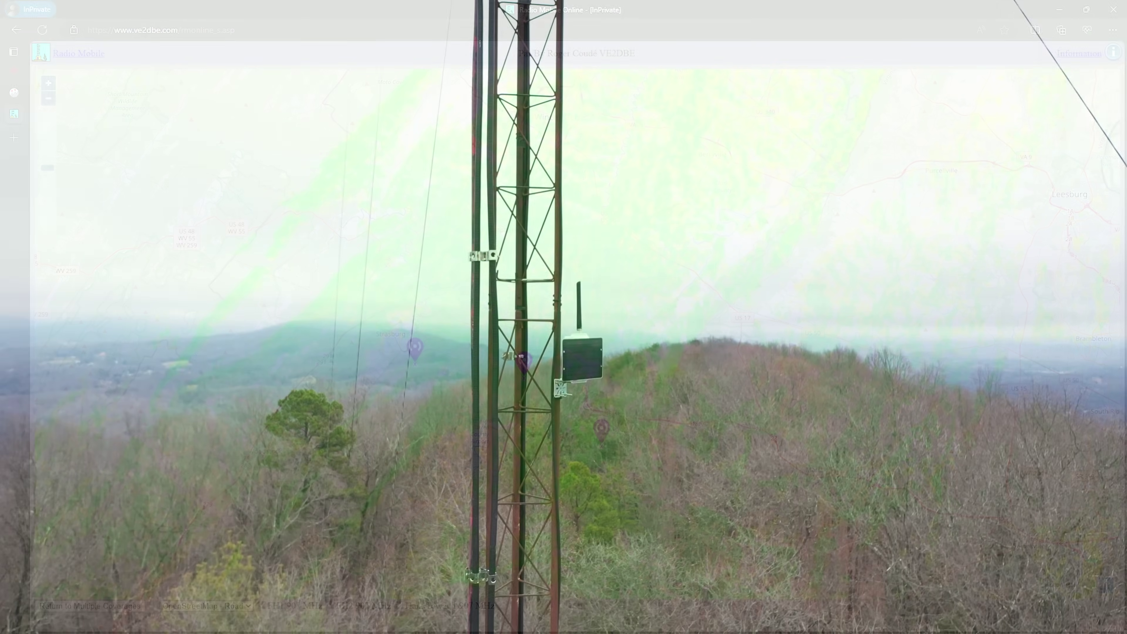